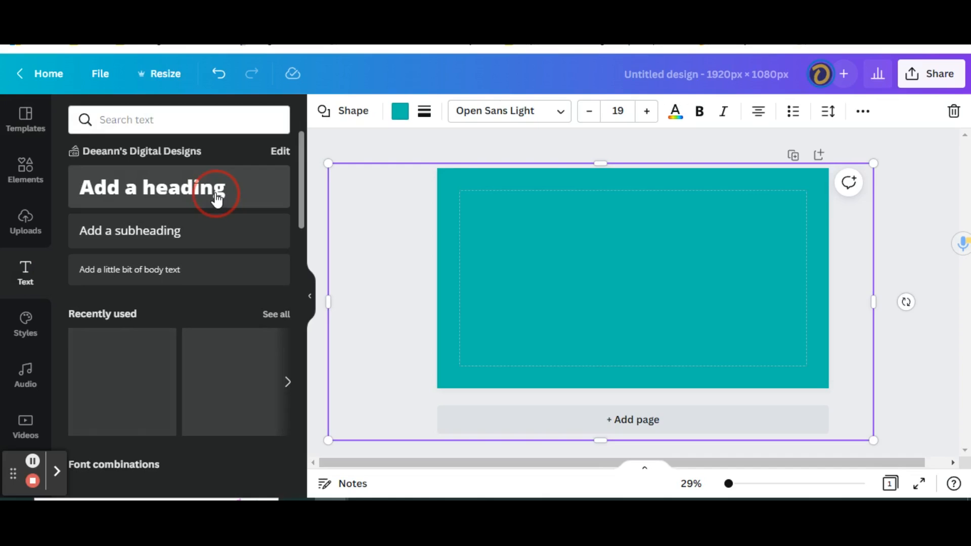
# - Enter "Margarita" as the heading text on the teal page and enlarge it to about size 212
pyautogui.write('Ma')
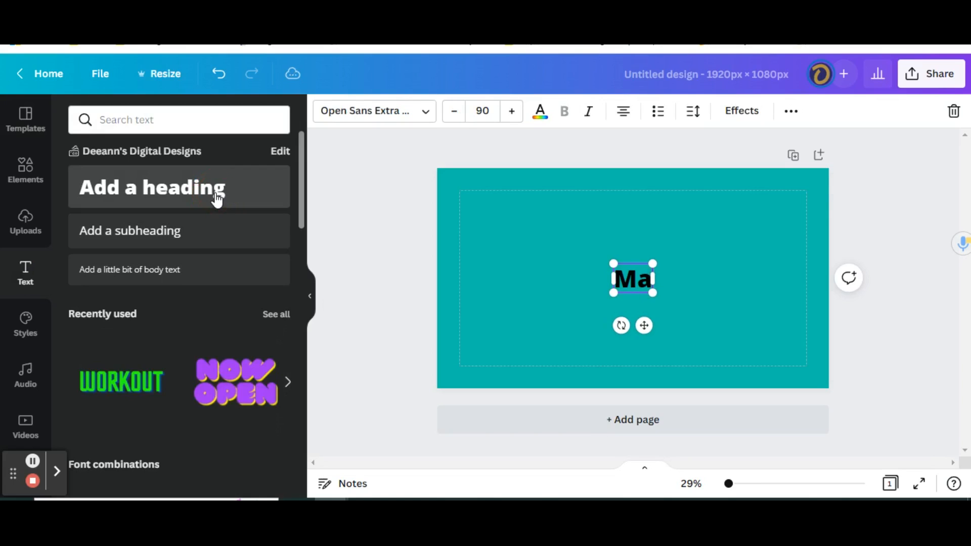
pyautogui.write('rgarita')
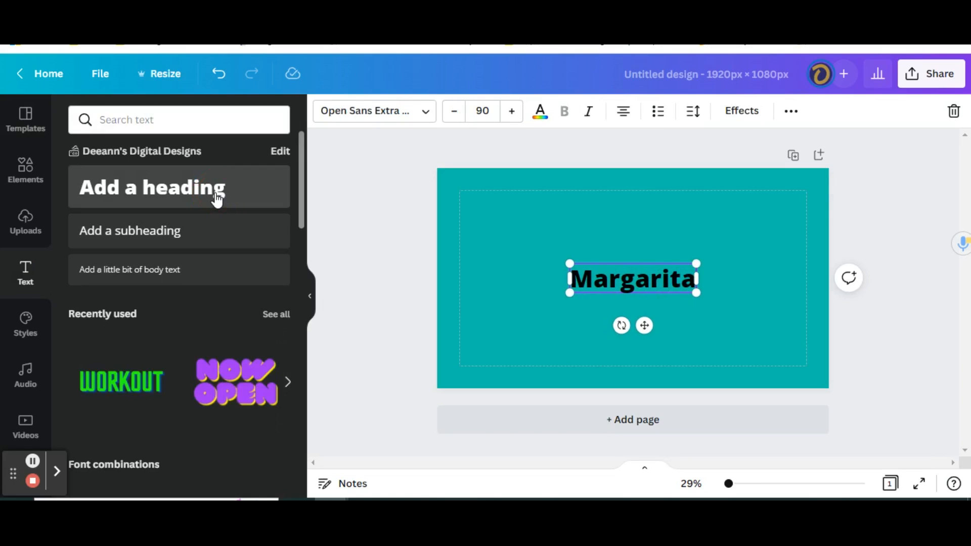
pyautogui.moveTo(697, 294); pyautogui.dragTo(868, 332)
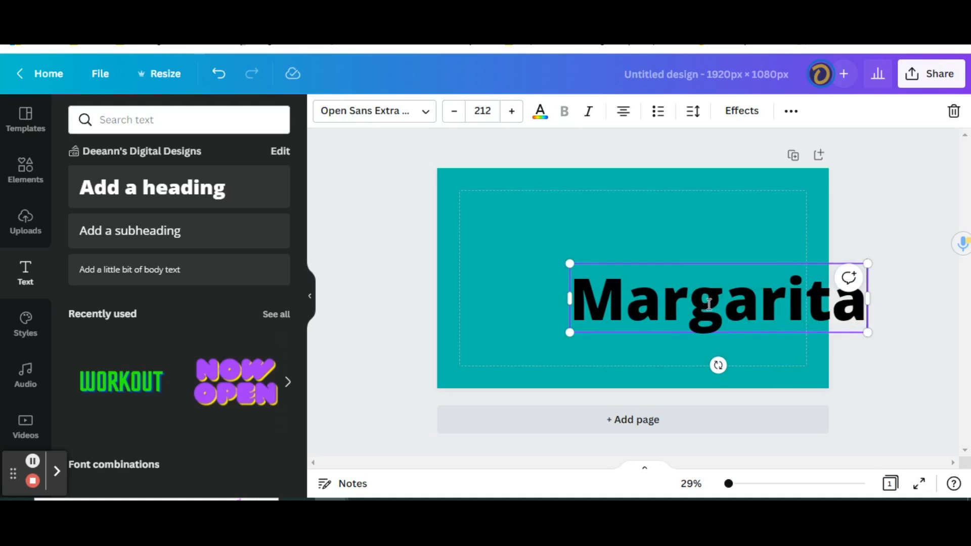
# - Move the "Margarita" heading partly past the page's top edge and scale it to the full page width, about size 279
pyautogui.click(908, 361)
pyautogui.moveTo(752, 309); pyautogui.dragTo(614, 188)
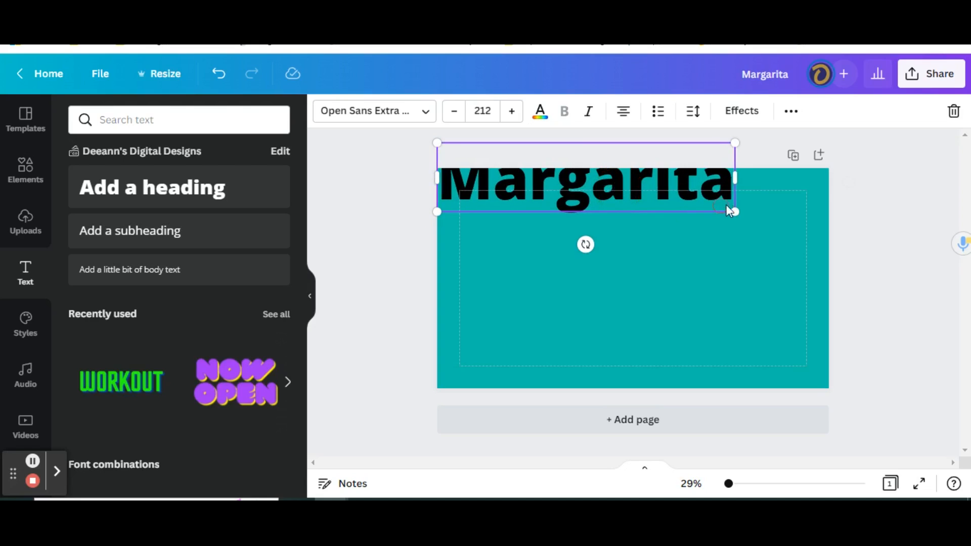
pyautogui.moveTo(735, 211); pyautogui.dragTo(831, 219)
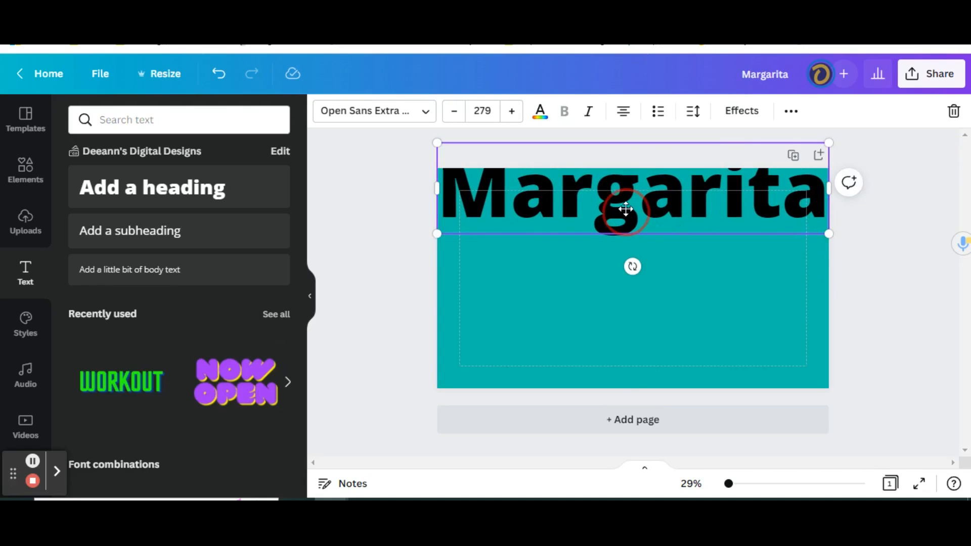
pyautogui.moveTo(626, 216); pyautogui.dragTo(626, 213)
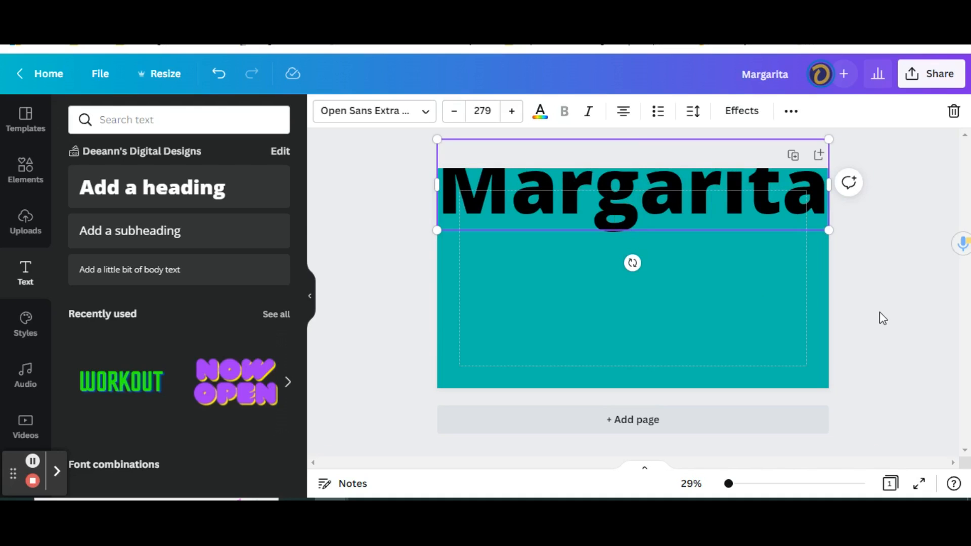
# - Add a second heading below "Margarita" reading "July 1st at the Tiki Bar"
pyautogui.click(181, 188)
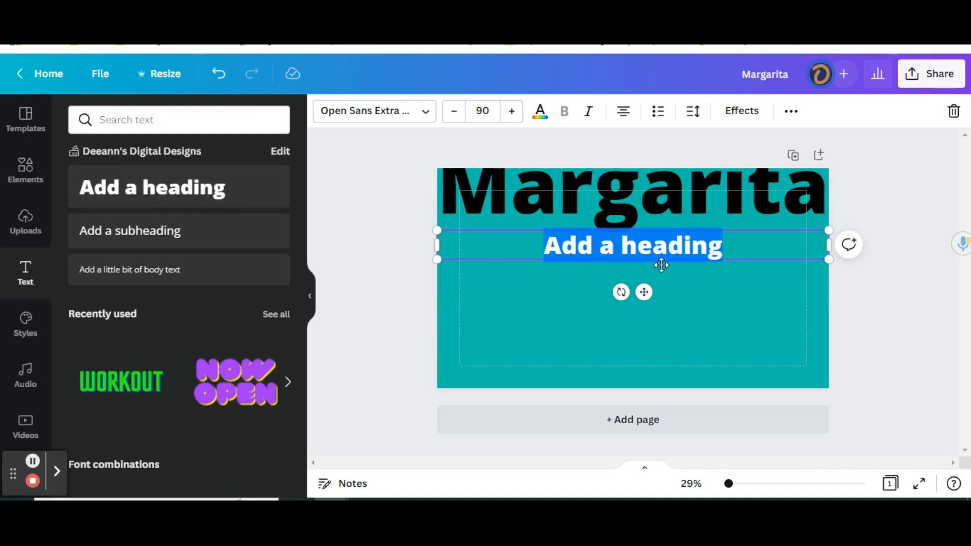
pyautogui.write('July')
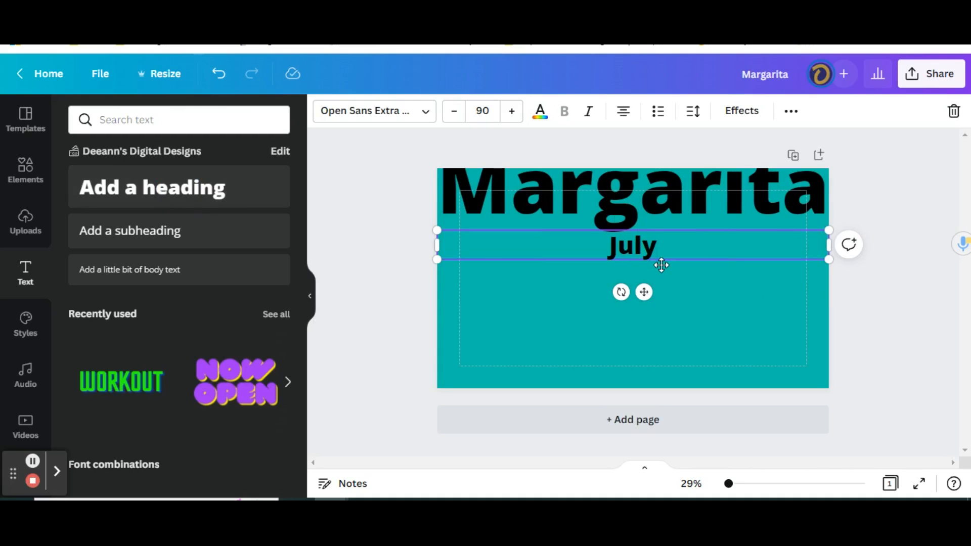
pyautogui.write(' 1st')
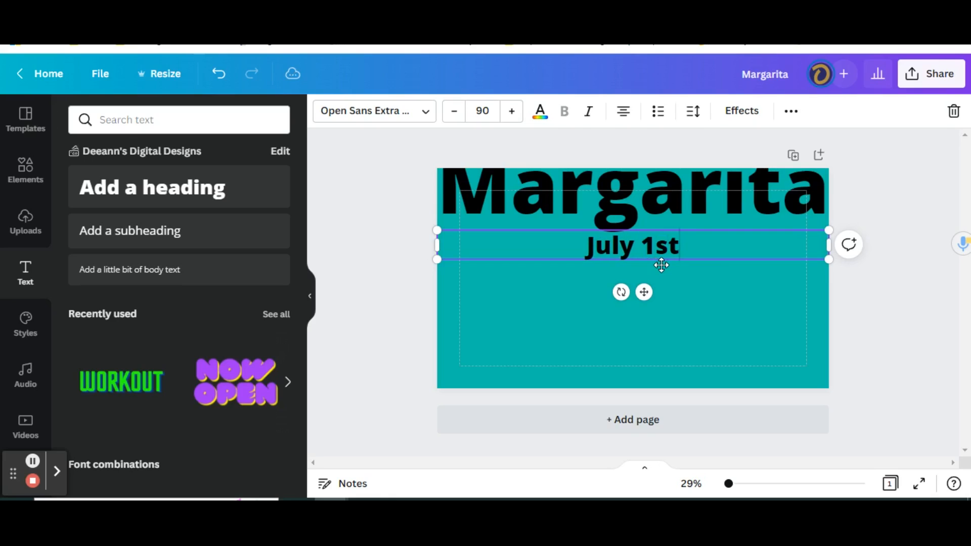
pyautogui.write(' at the Tink')
pyautogui.press('BackSpace')
pyautogui.press('BackSpace')
pyautogui.press('BackSpace')
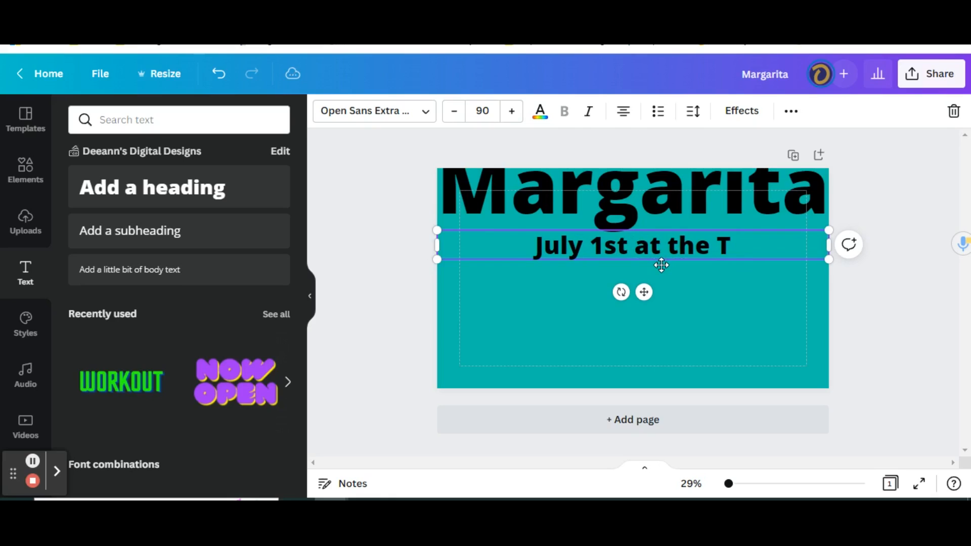
pyautogui.write('iki Bar')
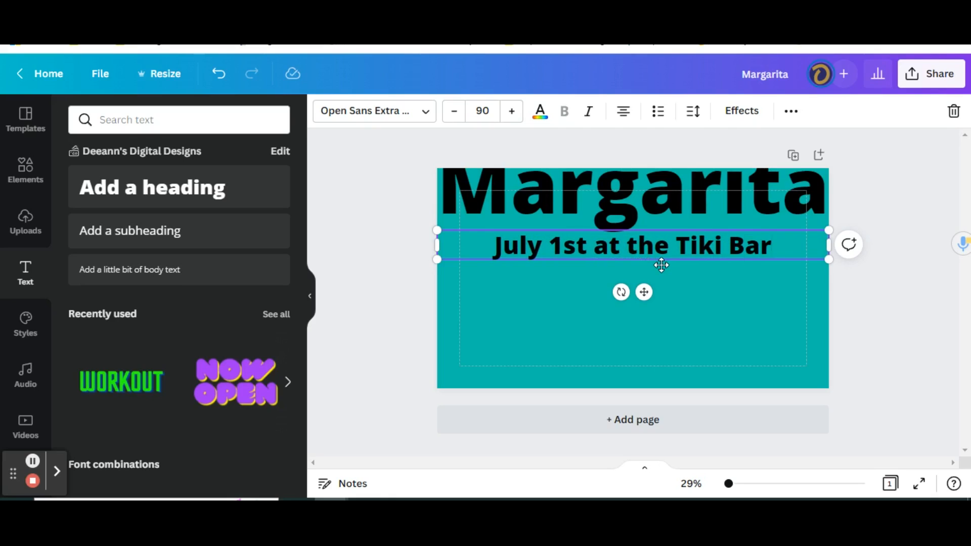
# - Set the font size of the "July 1st at the Tiki Bar" line to 124 so it nearly fills the page width
pyautogui.click(511, 112)
pyautogui.click(511, 114)
pyautogui.click(511, 114)
pyautogui.click(511, 115)
pyautogui.click(510, 115)
pyautogui.click(511, 114)
pyautogui.click(510, 115)
pyautogui.click(511, 114)
pyautogui.click(511, 115)
pyautogui.click(511, 114)
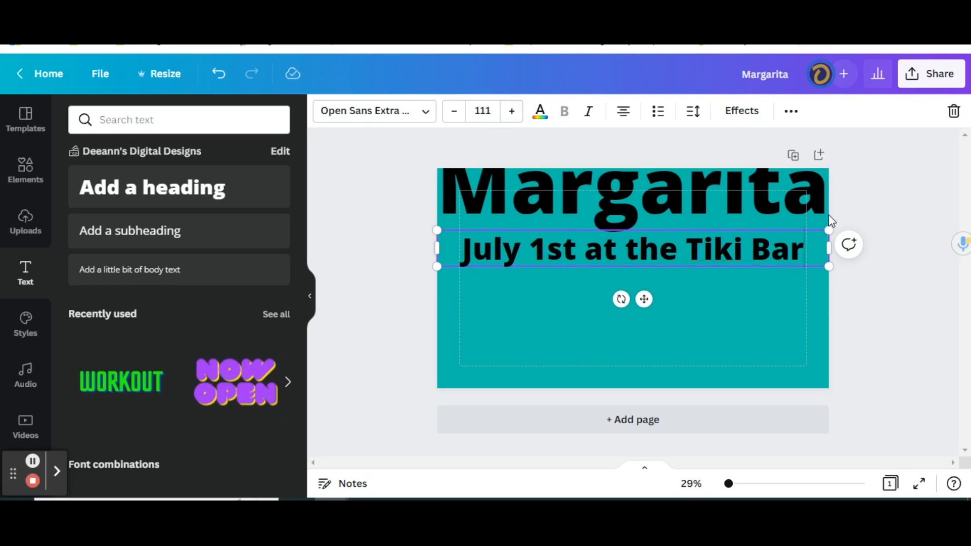
pyautogui.click(512, 113)
pyautogui.click(512, 114)
pyautogui.click(512, 113)
pyautogui.click(512, 113)
pyautogui.click(512, 113)
pyautogui.click(511, 113)
pyautogui.click(512, 113)
pyautogui.click(512, 113)
pyautogui.click(512, 113)
pyautogui.click(511, 114)
pyautogui.click(512, 114)
pyautogui.click(512, 113)
pyautogui.click(512, 113)
pyautogui.click(512, 113)
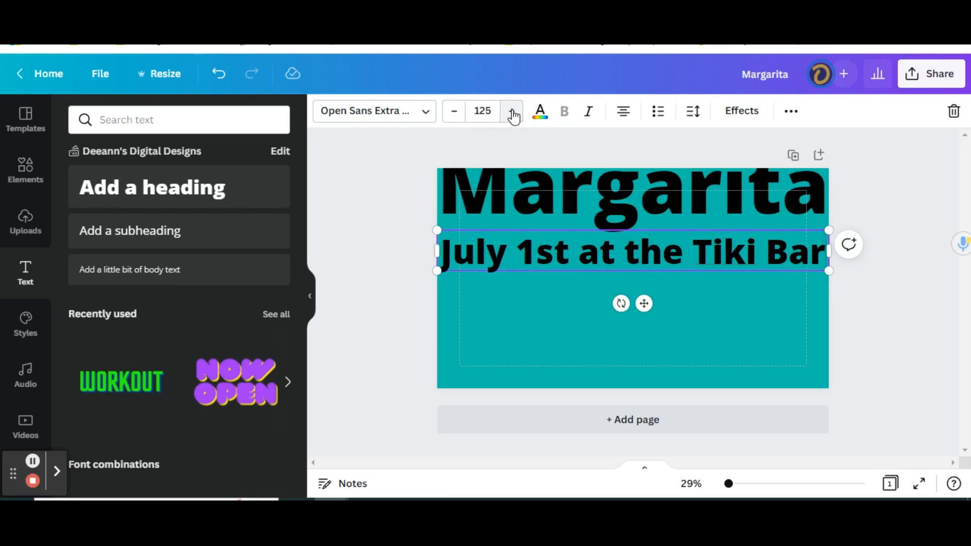
pyautogui.click(911, 317)
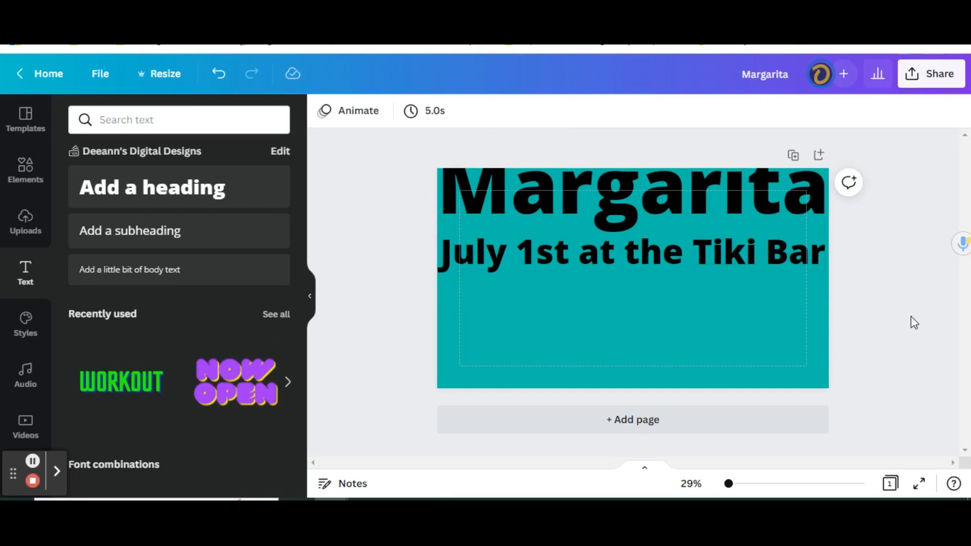
pyautogui.click(571, 262)
pyautogui.click(455, 114)
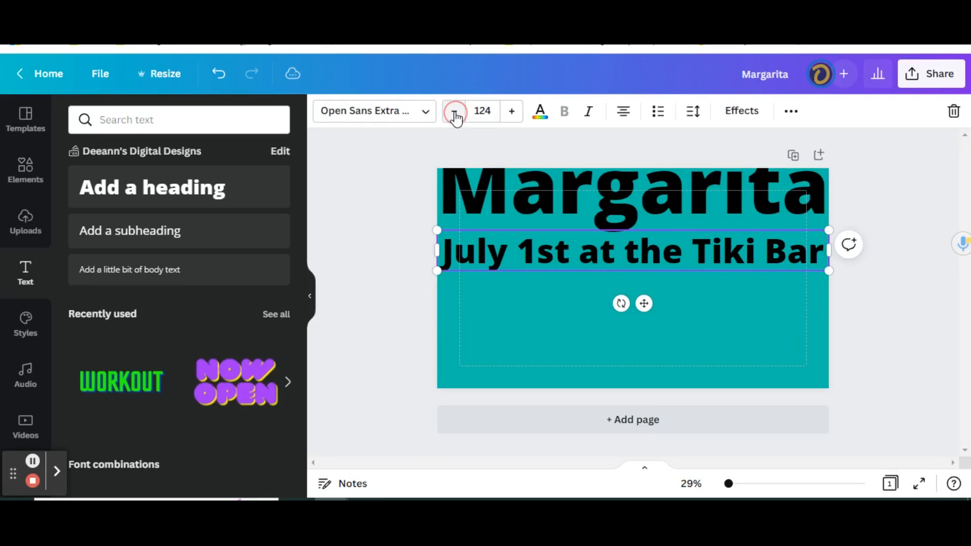
pyautogui.click(876, 309)
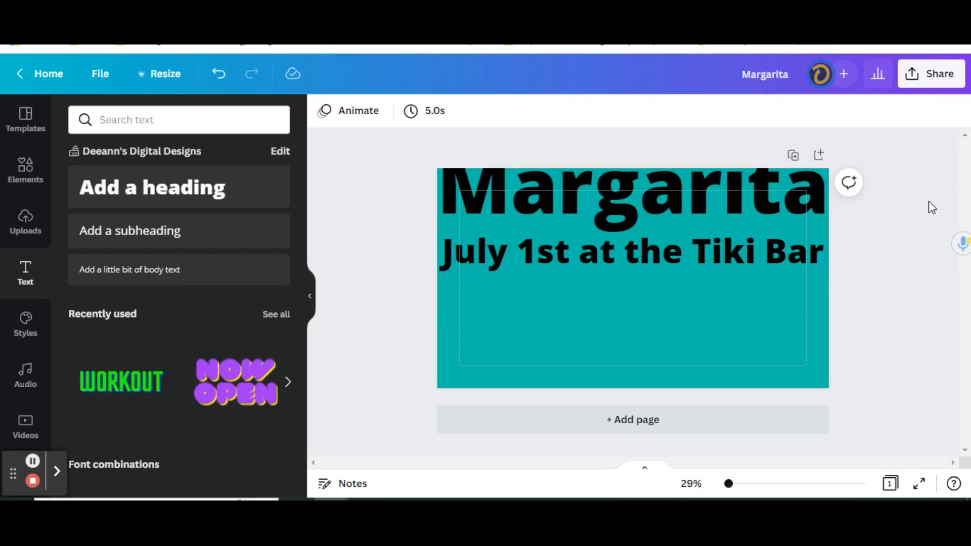
# - Duplicate the "Margarita" heading, place the copy directly beneath the date line and nudge it slightly to the left
pyautogui.click(563, 195)
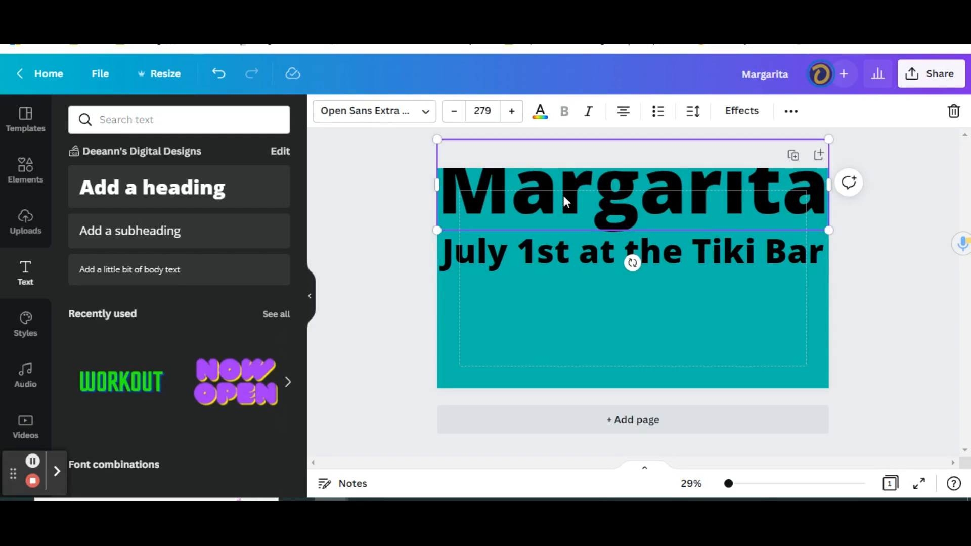
pyautogui.hotkey('ctrl', 'd')
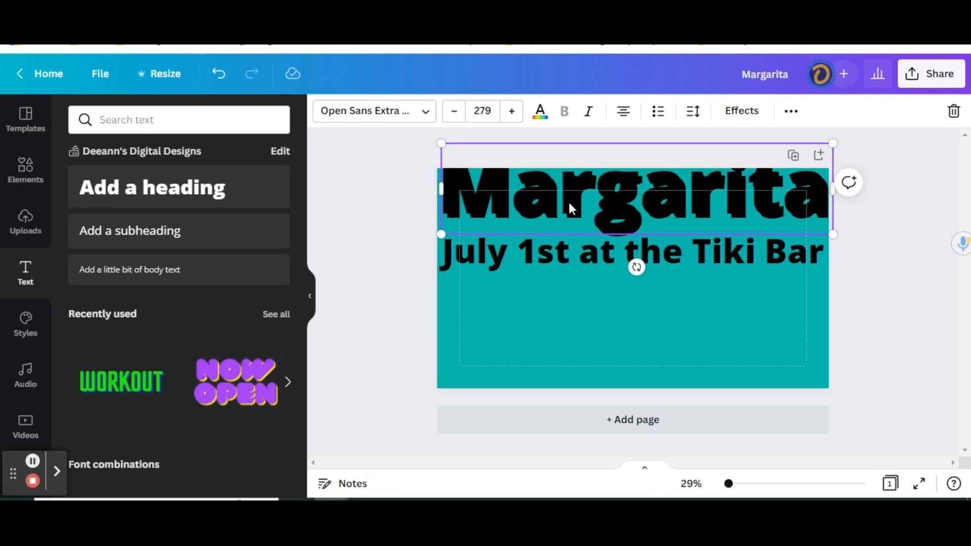
pyautogui.moveTo(567, 199); pyautogui.dragTo(558, 309)
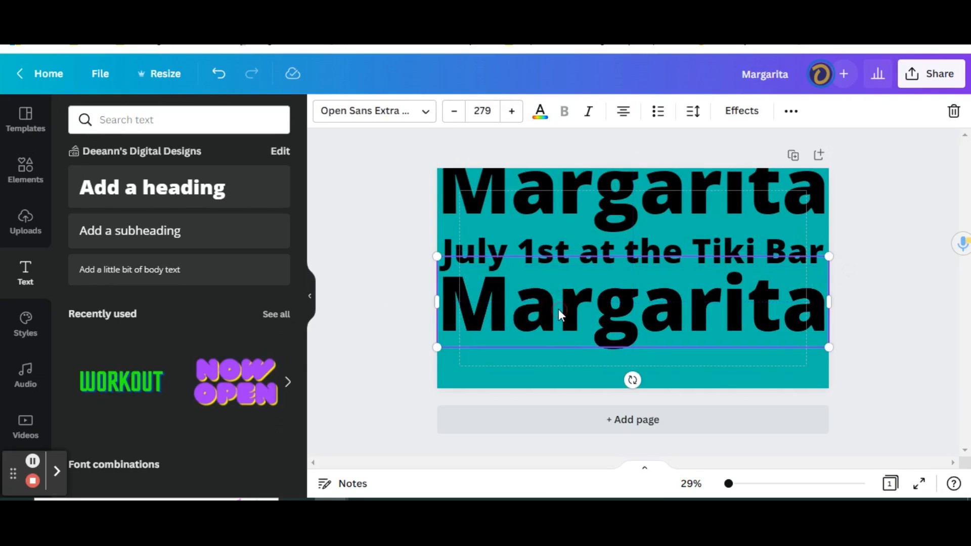
pyautogui.press('Left')
pyautogui.press('Left')
pyautogui.press('Left')
pyautogui.press('Left')
pyautogui.press('Left')
pyautogui.press('Left')
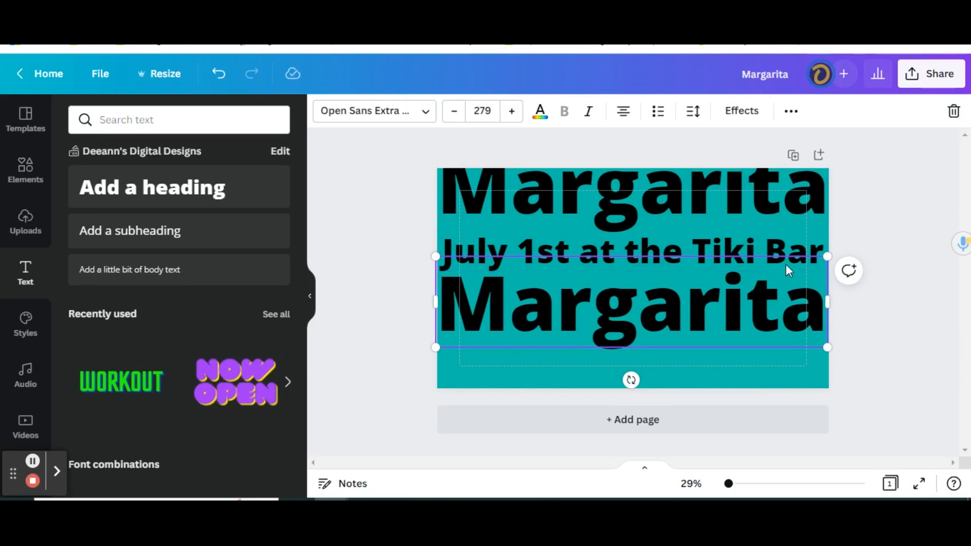
pyautogui.press('Escape')
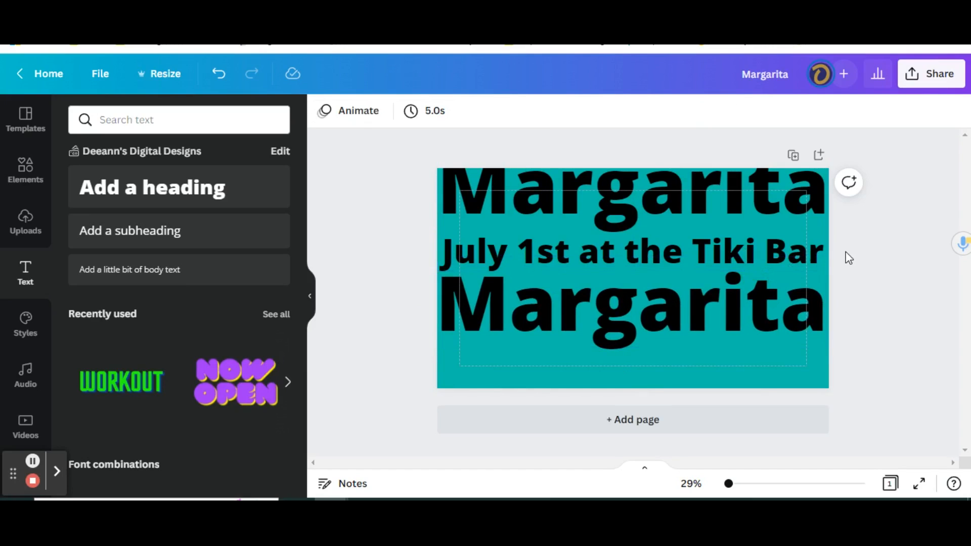
pyautogui.click(794, 255)
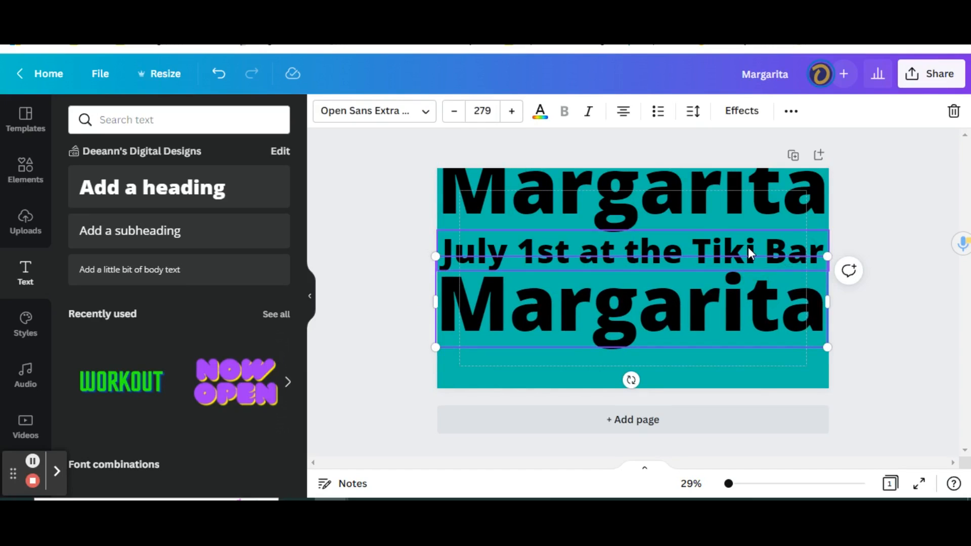
pyautogui.hotkey('shift', 'Right')
pyautogui.hotkey('shift', 'Down')
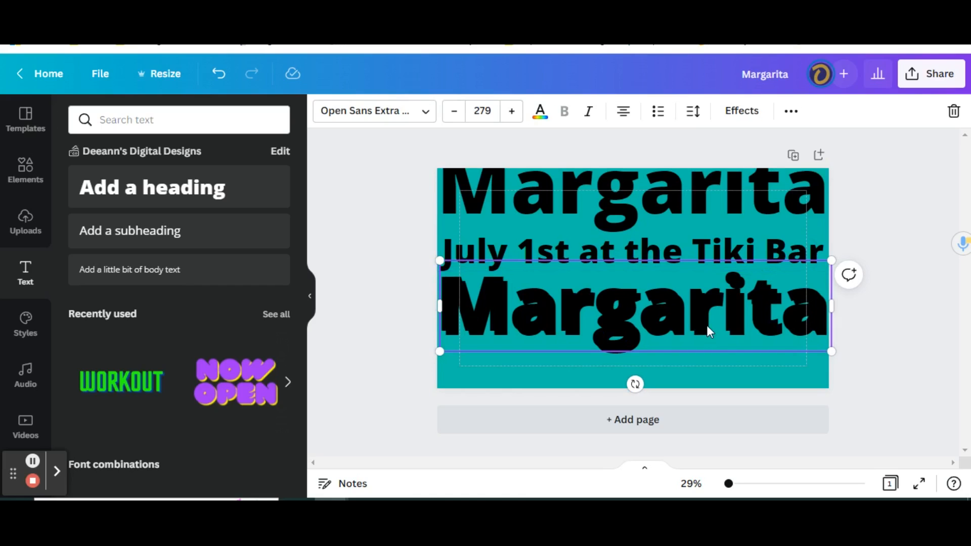
pyautogui.hotkey('ctrl', 'z')
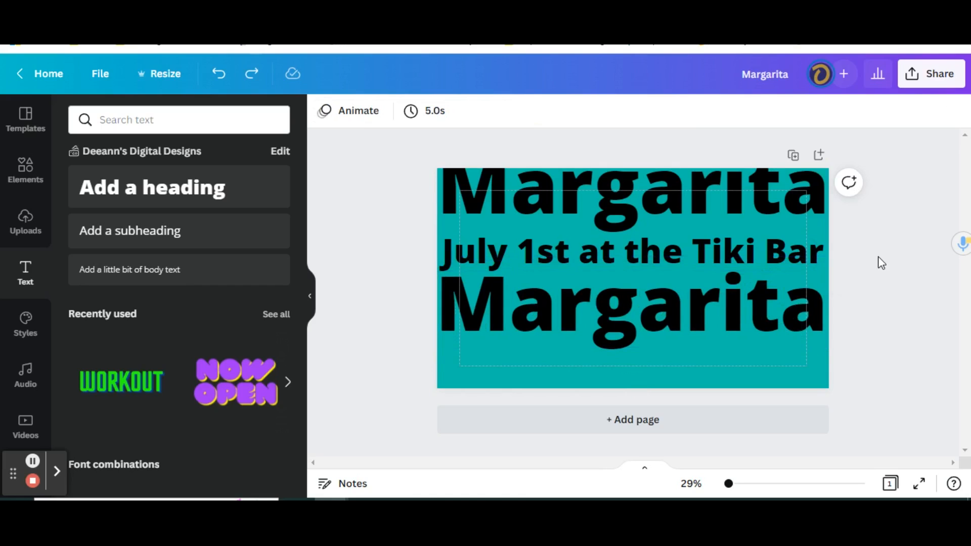
# - Duplicate the date line onto the page's bottom edge, partly cut off, and shift the lower "Margarita" slightly down between the two date lines
pyautogui.click(739, 250)
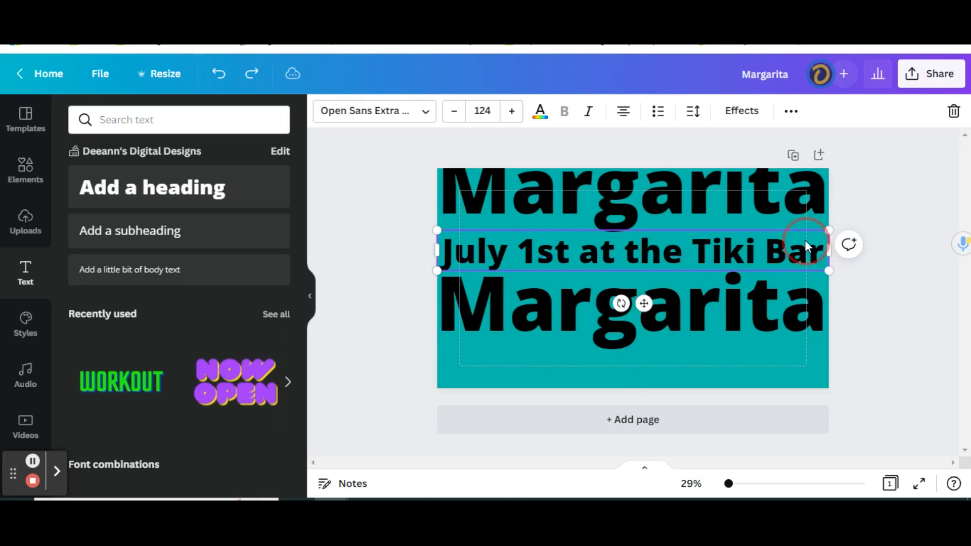
pyautogui.hotkey('ctrl', 'd')
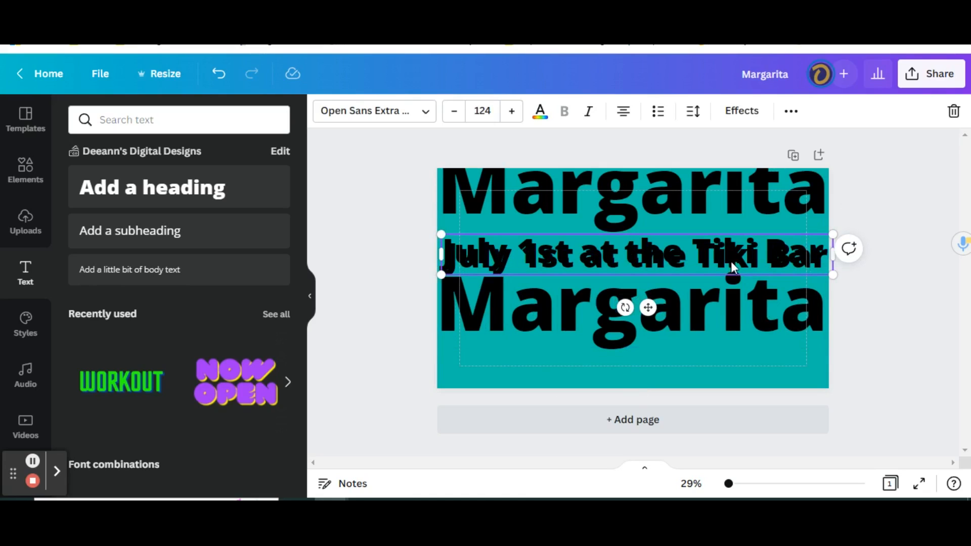
pyautogui.moveTo(676, 257); pyautogui.dragTo(677, 383)
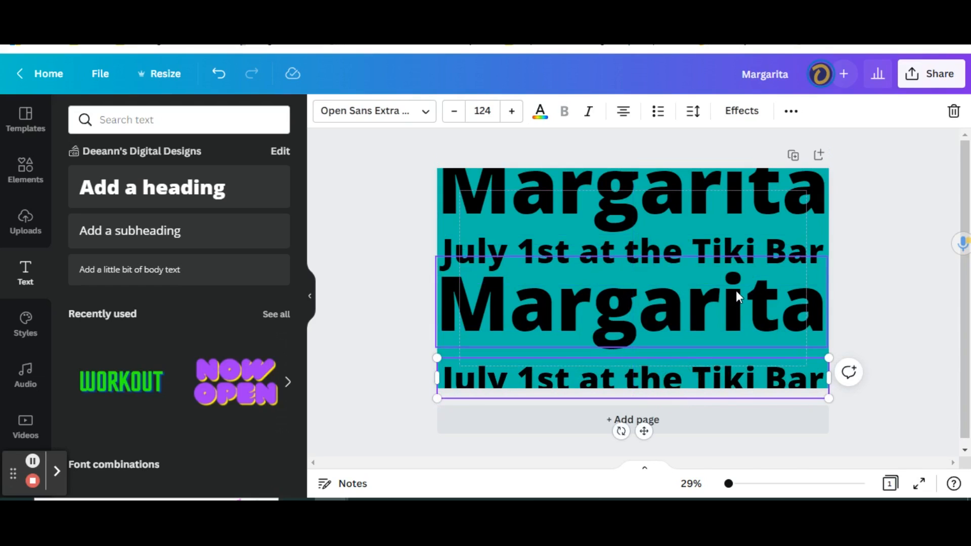
pyautogui.moveTo(662, 312); pyautogui.dragTo(664, 319)
# - Select all four text lines and space them evenly in the vertical direction
pyautogui.moveTo(375, 135); pyautogui.dragTo(543, 409)
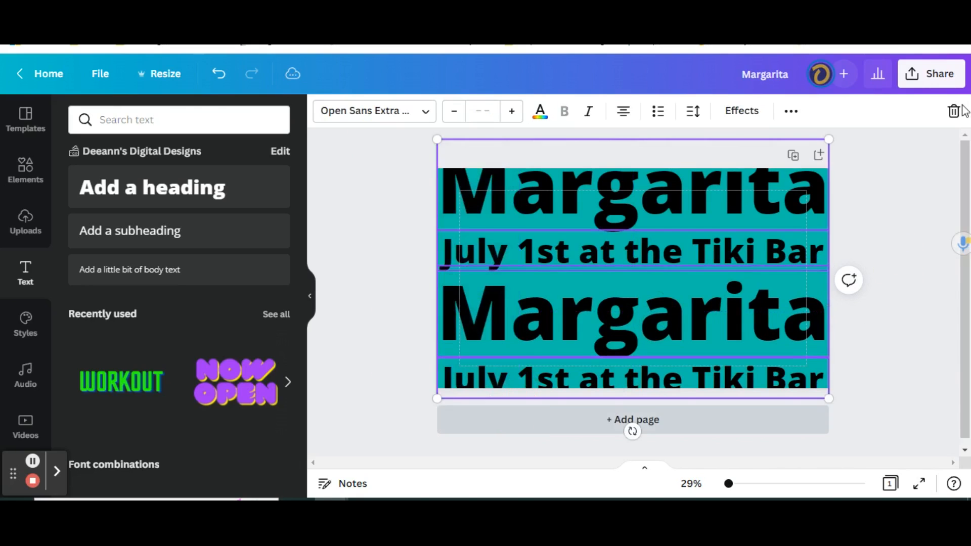
pyautogui.click(791, 113)
pyautogui.click(642, 147)
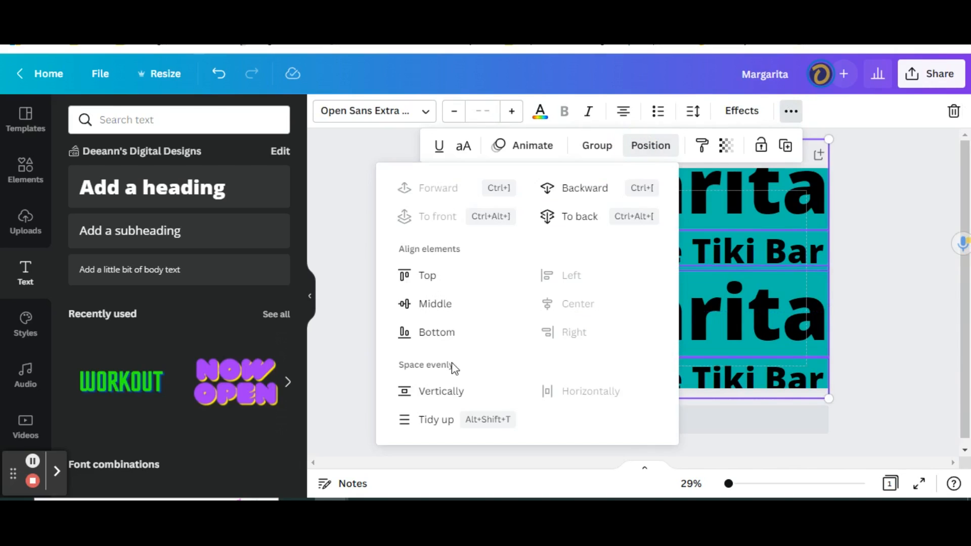
pyautogui.click(441, 392)
pyautogui.click(877, 275)
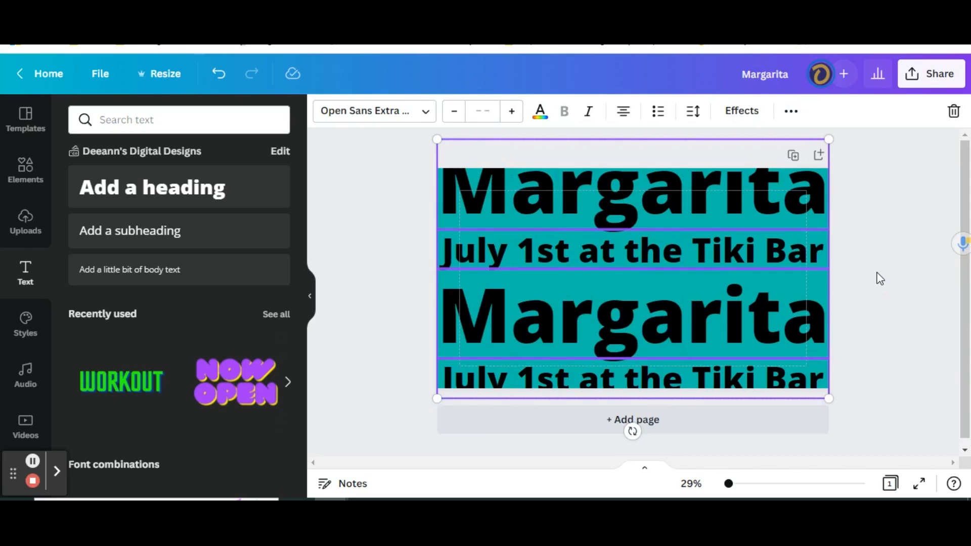
pyautogui.click(878, 275)
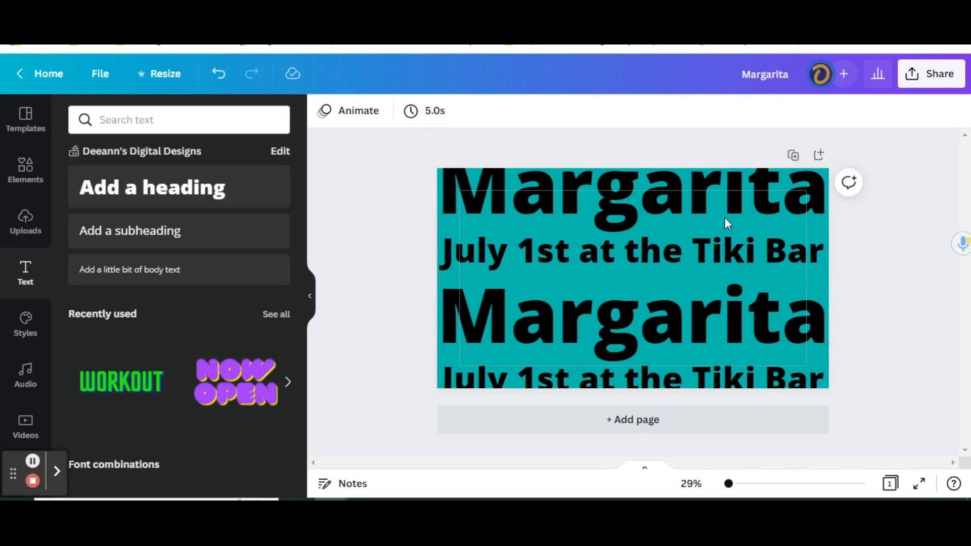
# - Change the text colour of all four lines to white
pyautogui.click(633, 211)
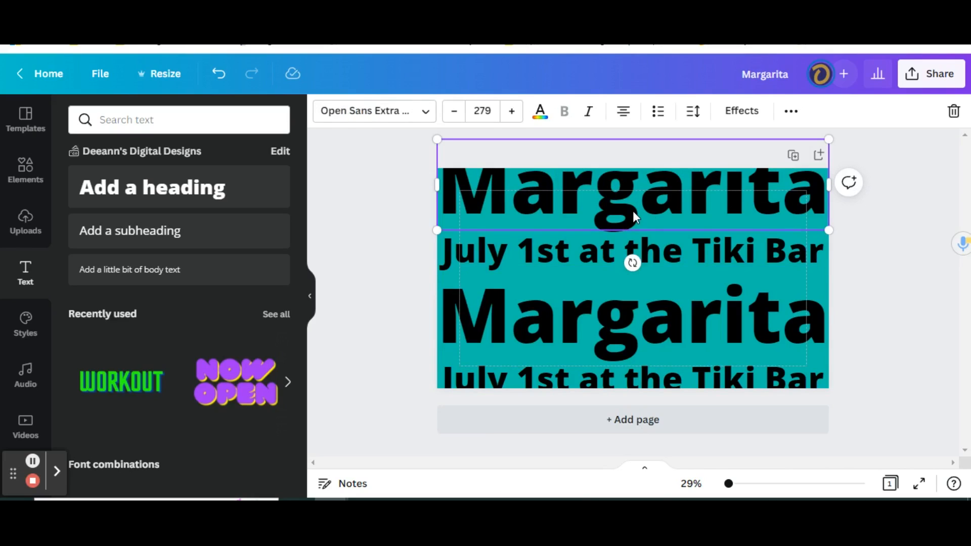
pyautogui.moveTo(398, 152); pyautogui.dragTo(528, 408)
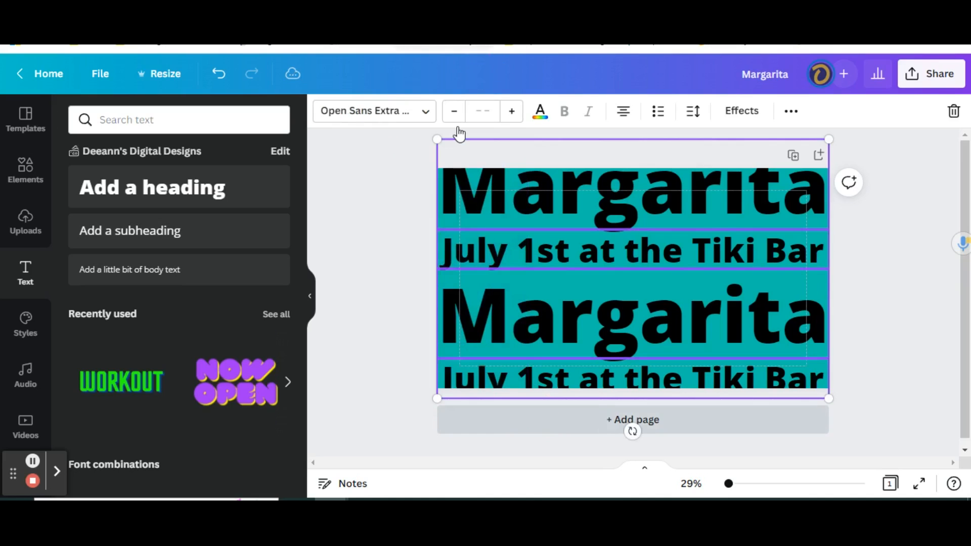
pyautogui.click(540, 112)
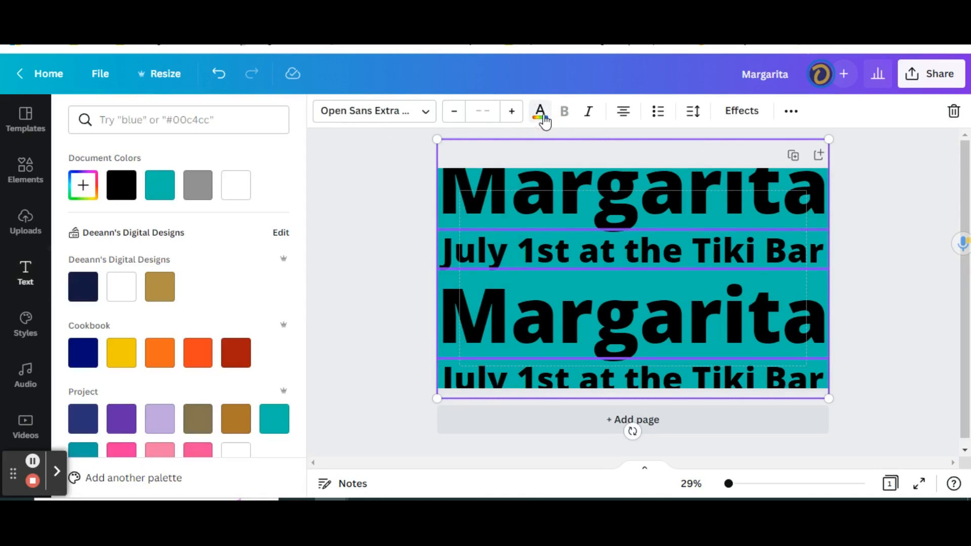
pyautogui.click(236, 186)
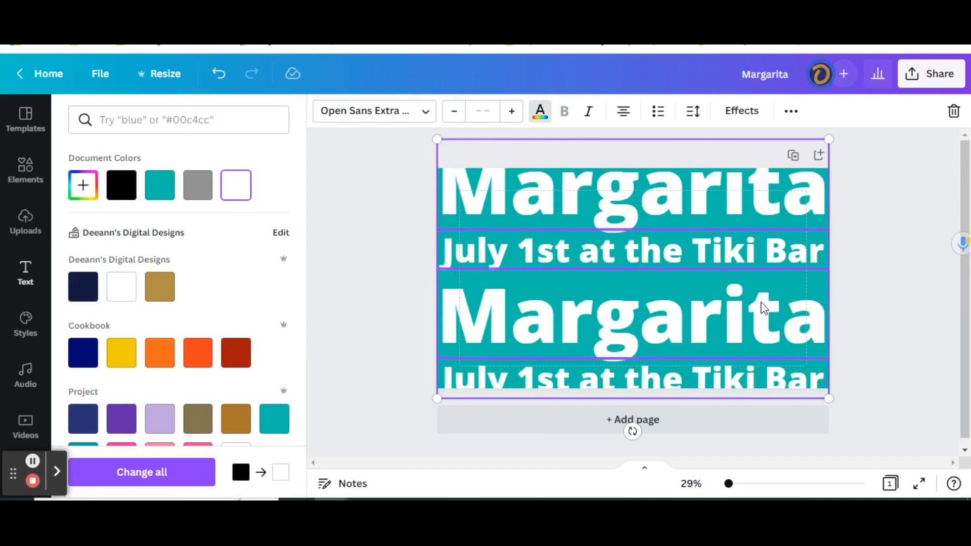
# - Select all four text lines on the page and apply the Hollow text effect to them
pyautogui.click(884, 272)
pyautogui.click(845, 247)
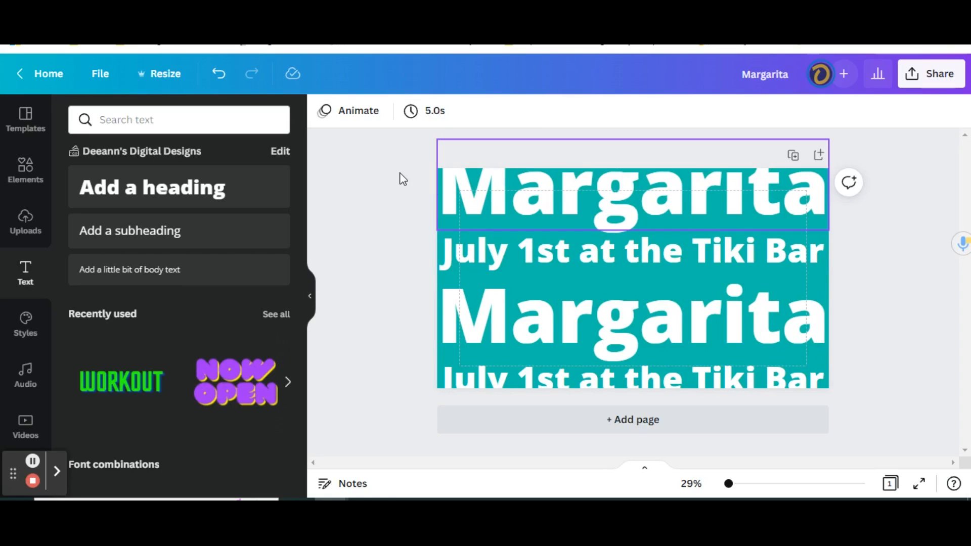
pyautogui.moveTo(401, 167); pyautogui.dragTo(537, 403)
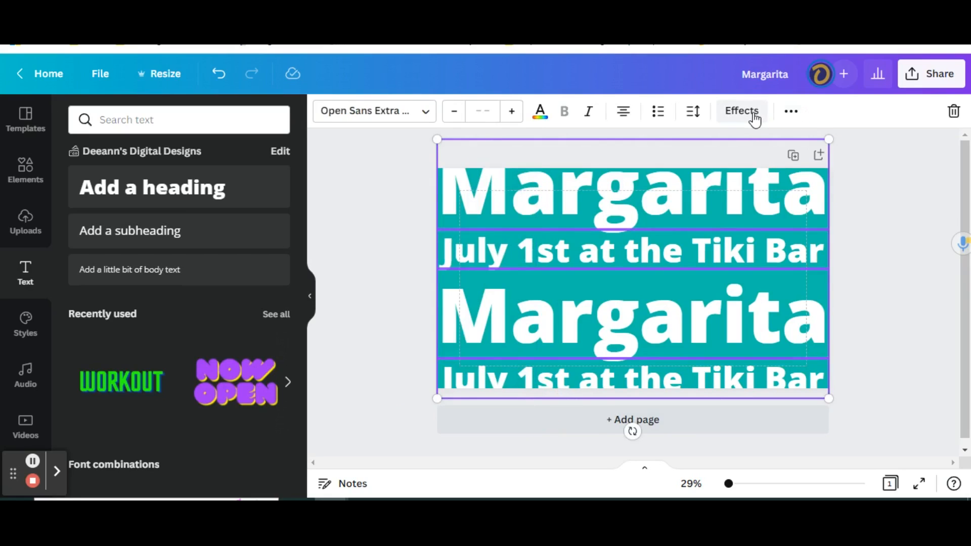
pyautogui.click(753, 115)
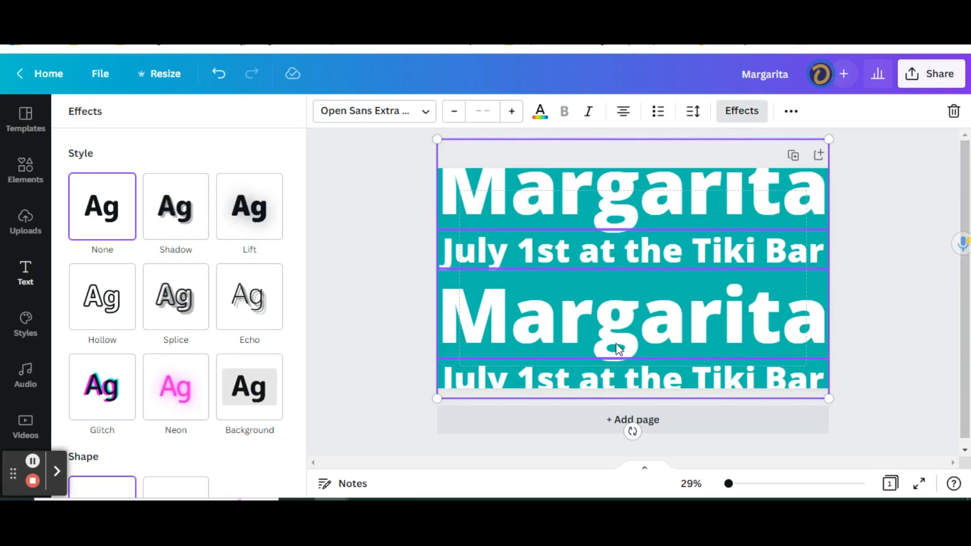
pyautogui.click(102, 296)
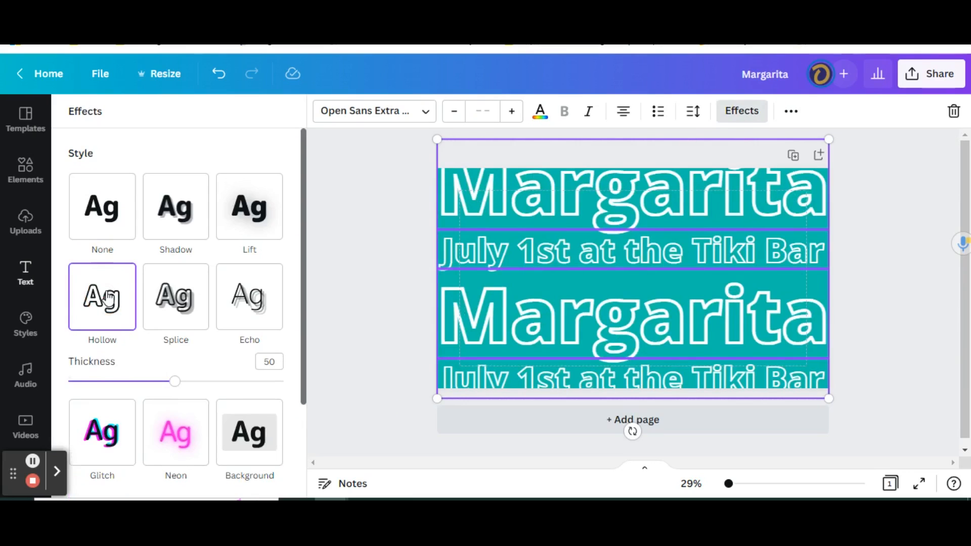
pyautogui.press('Escape')
pyautogui.click(872, 254)
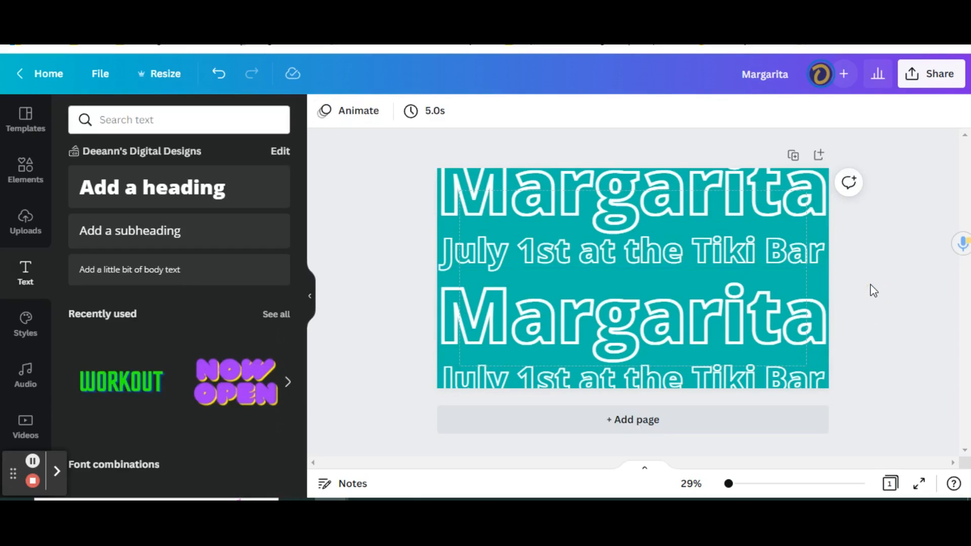
# - Duplicate the page and set the text effect of the upper "Margarita" on page 2 to None
pyautogui.click(794, 157)
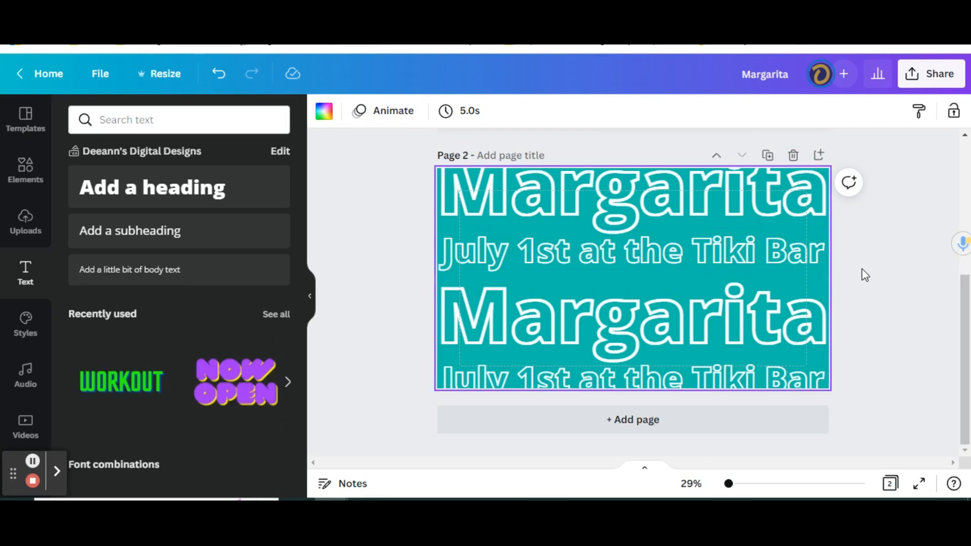
pyautogui.click(633, 204)
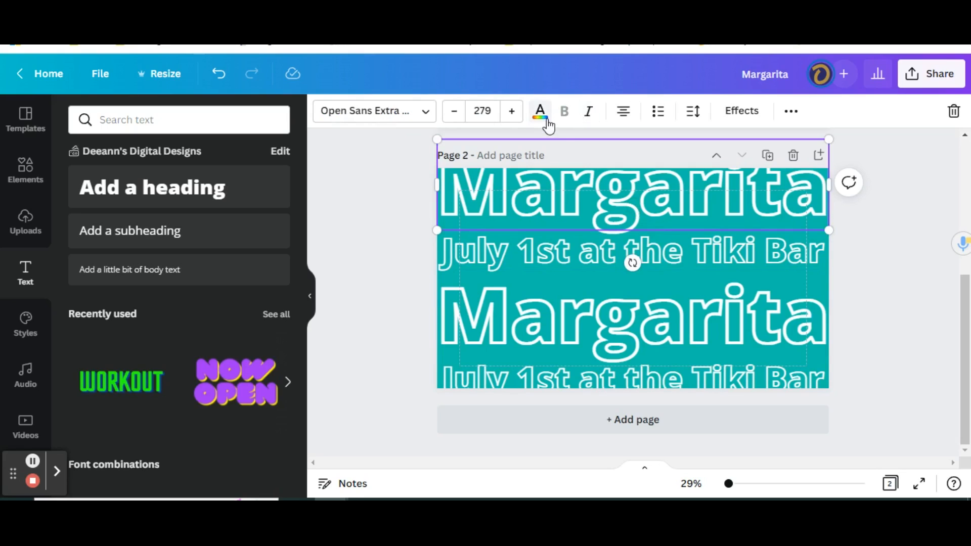
pyautogui.click(741, 112)
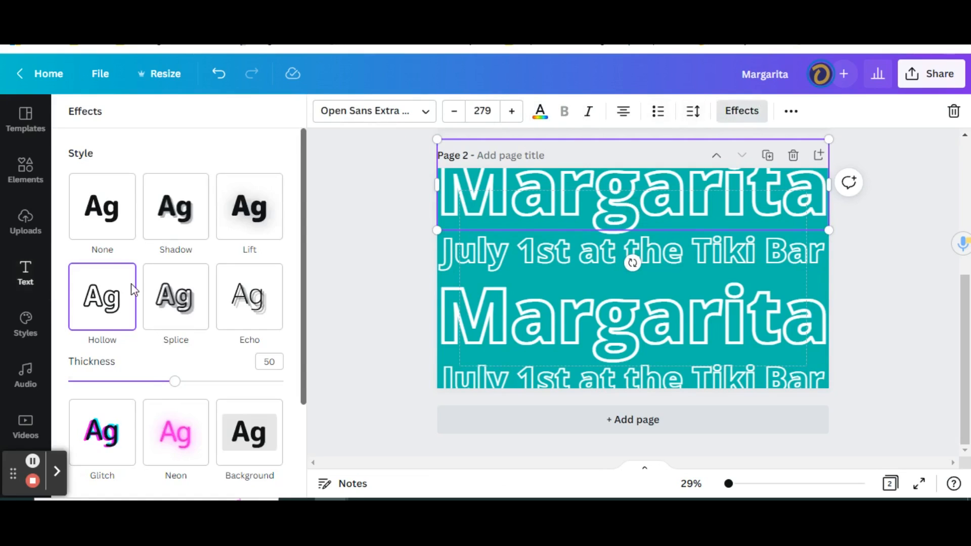
pyautogui.click(107, 218)
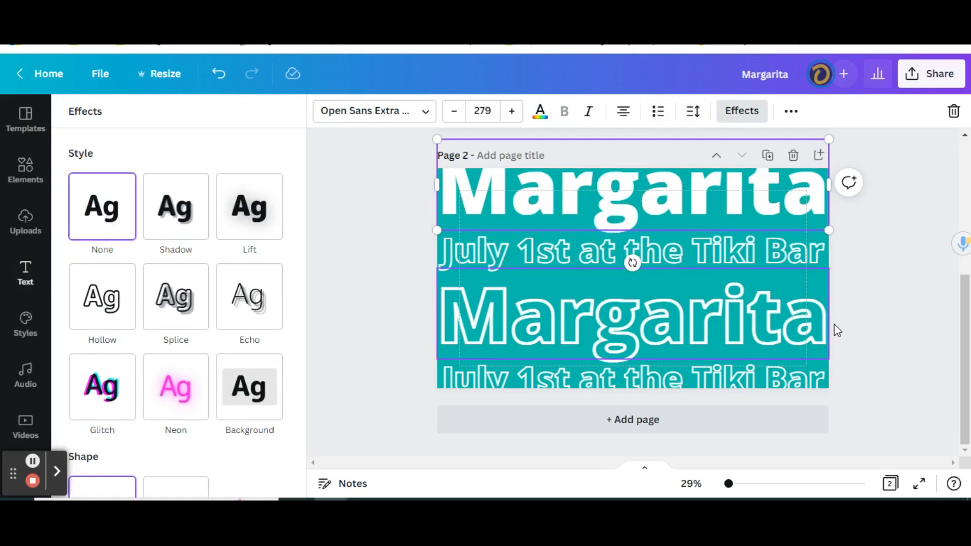
# - Duplicate page 2, and on page 3 make the upper "Margarita" Hollow and set the upper date line's effect to None
pyautogui.click(767, 156)
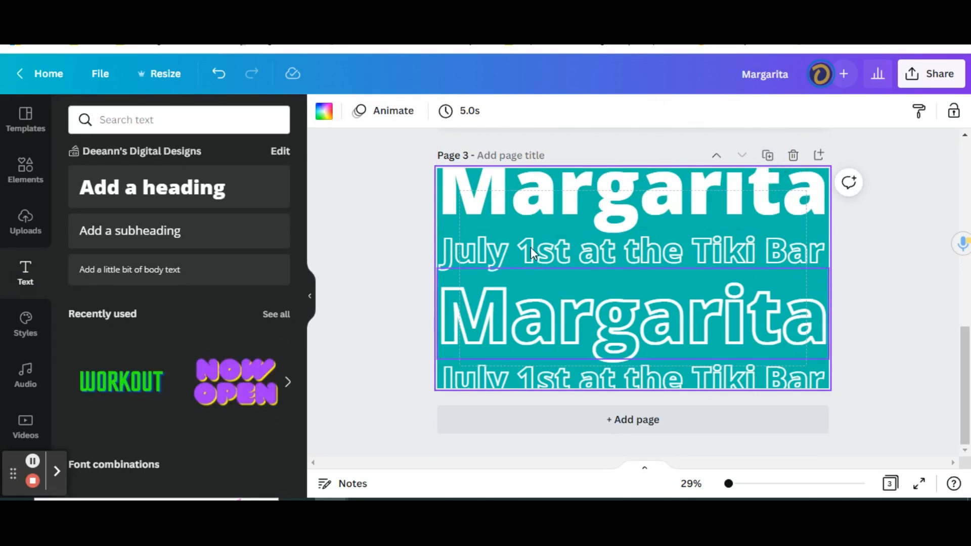
pyautogui.click(578, 195)
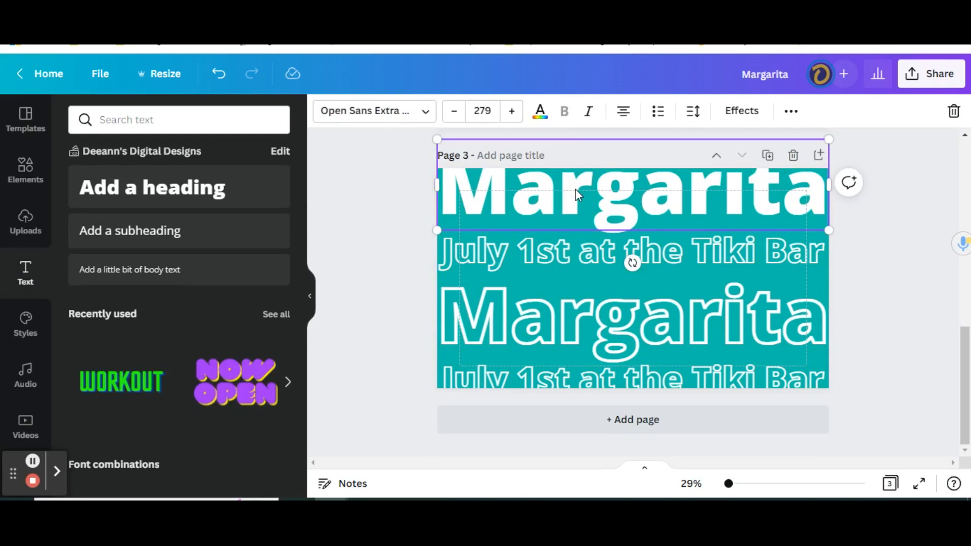
pyautogui.click(742, 112)
pyautogui.click(102, 296)
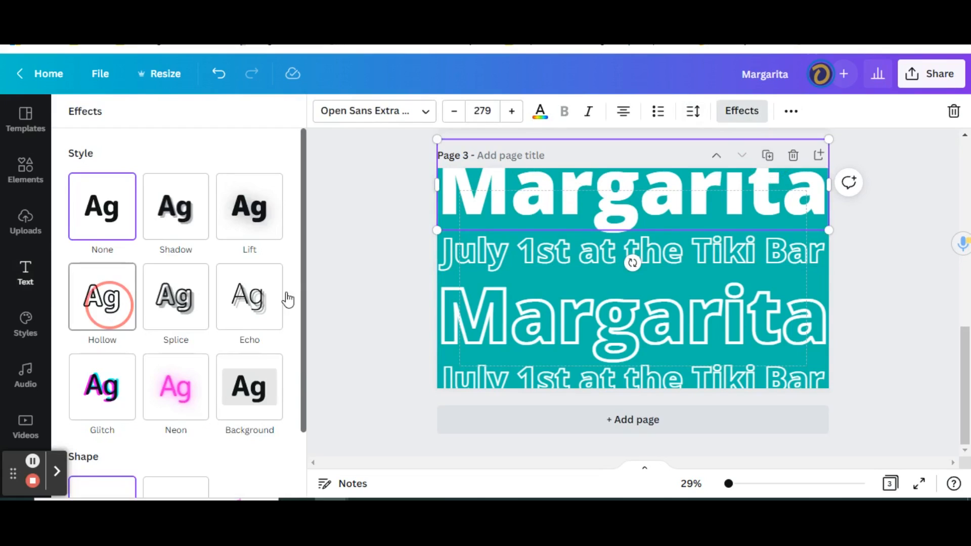
pyautogui.click(581, 251)
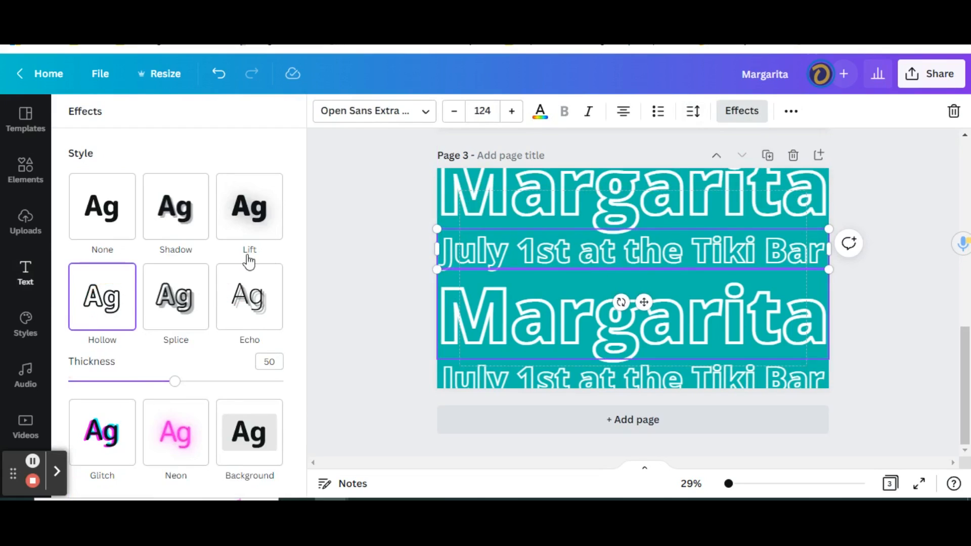
pyautogui.click(118, 222)
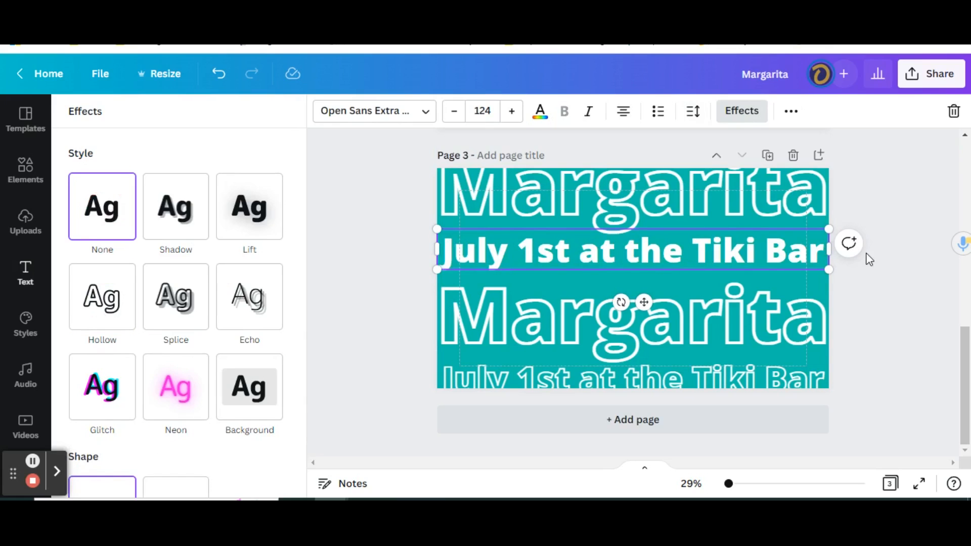
# - Duplicate page 3, and on page 4 make the upper date line Hollow and set the lower "Margarita" effect to None
pyautogui.click(767, 157)
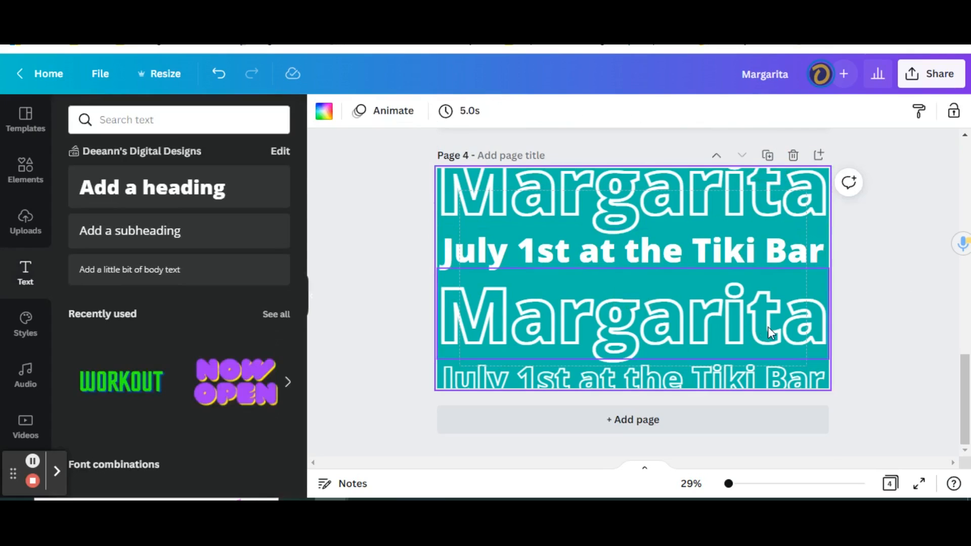
pyautogui.click(556, 253)
pyautogui.click(741, 110)
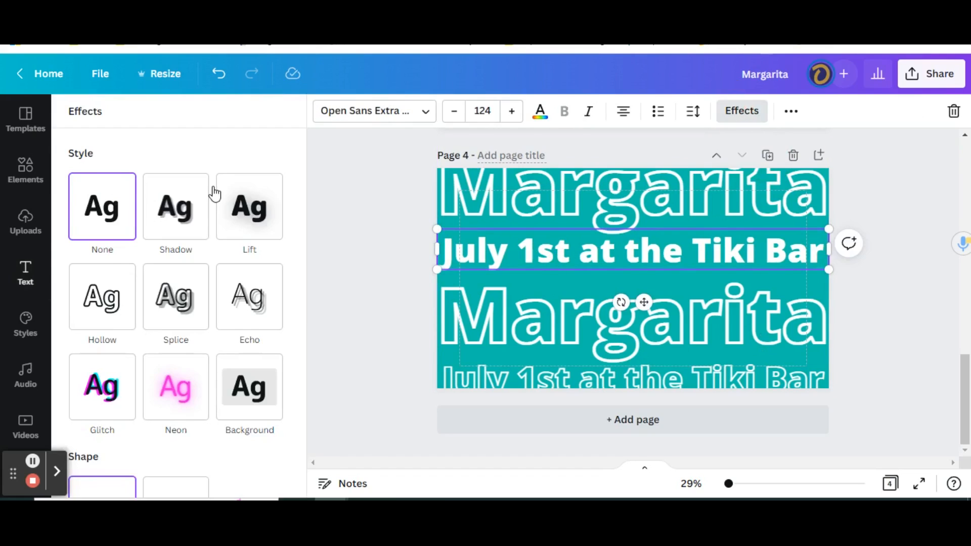
pyautogui.click(105, 314)
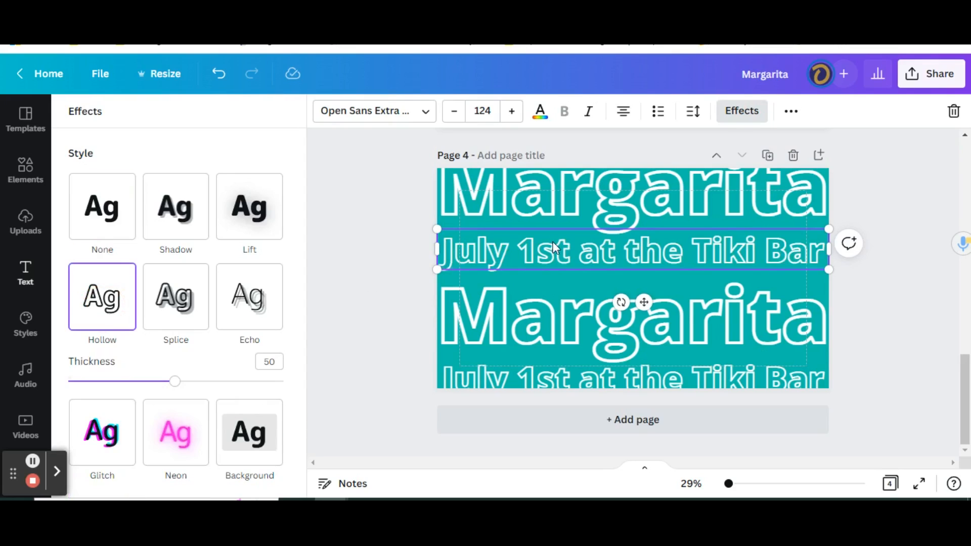
pyautogui.click(623, 323)
pyautogui.click(102, 212)
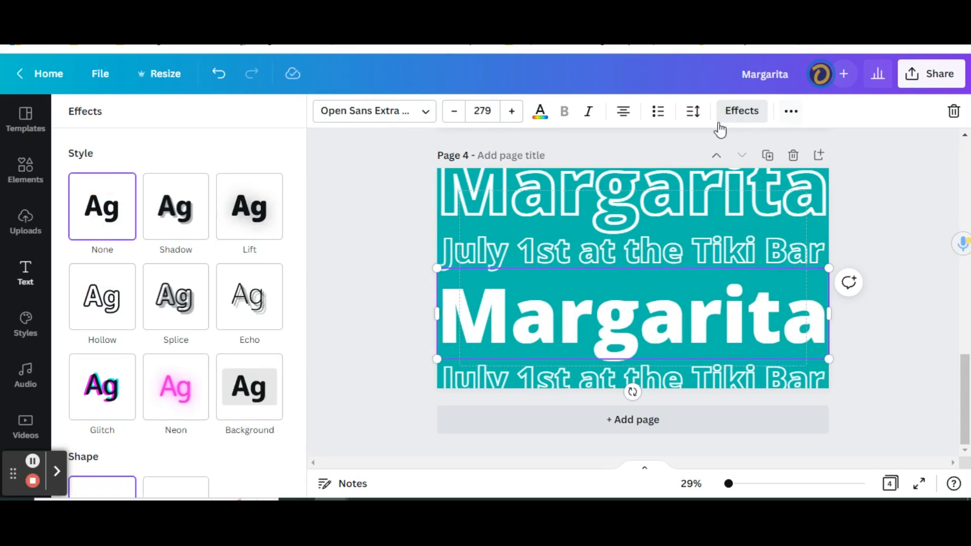
# - Duplicate page 4, and on page 5 make the lower "Margarita" Hollow and set the lower date line's effect to None
pyautogui.click(767, 156)
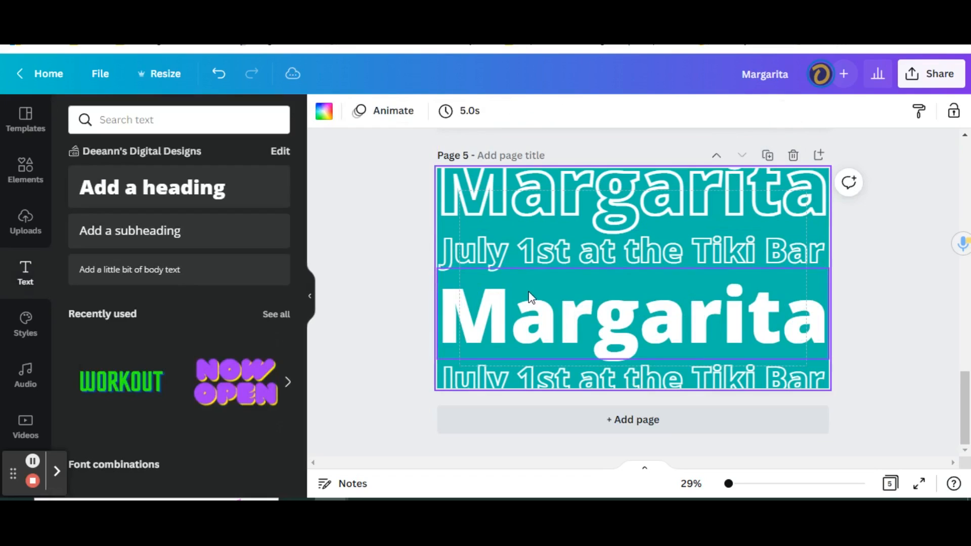
pyautogui.click(629, 320)
pyautogui.click(751, 112)
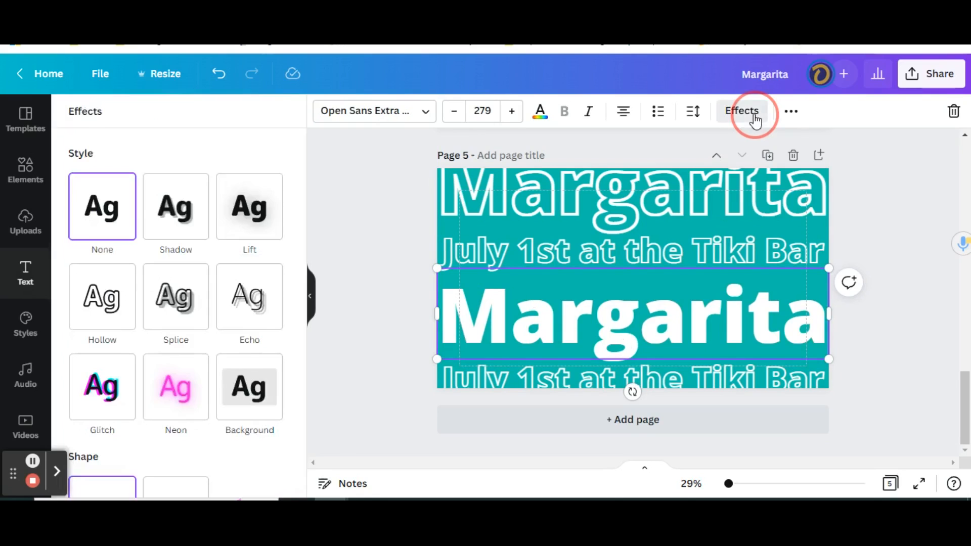
pyautogui.click(121, 319)
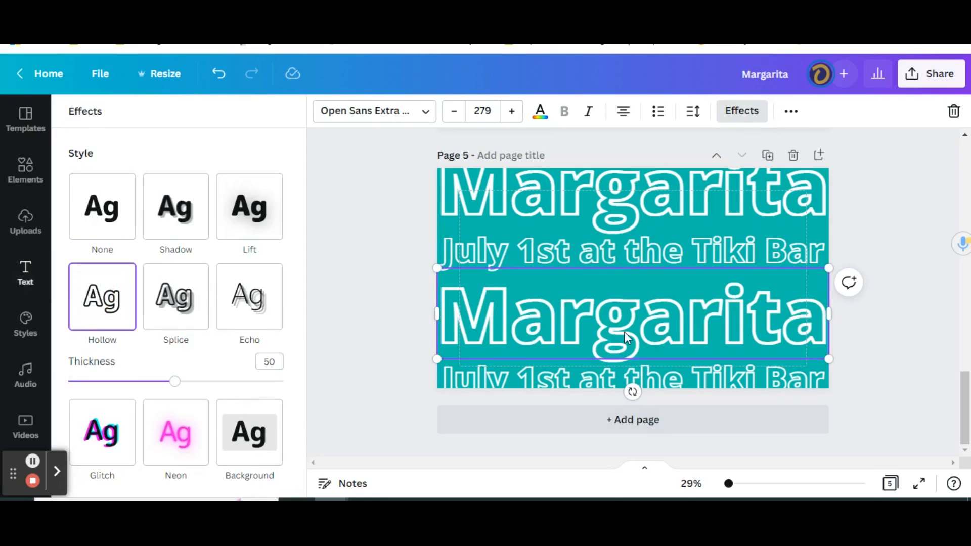
pyautogui.click(696, 376)
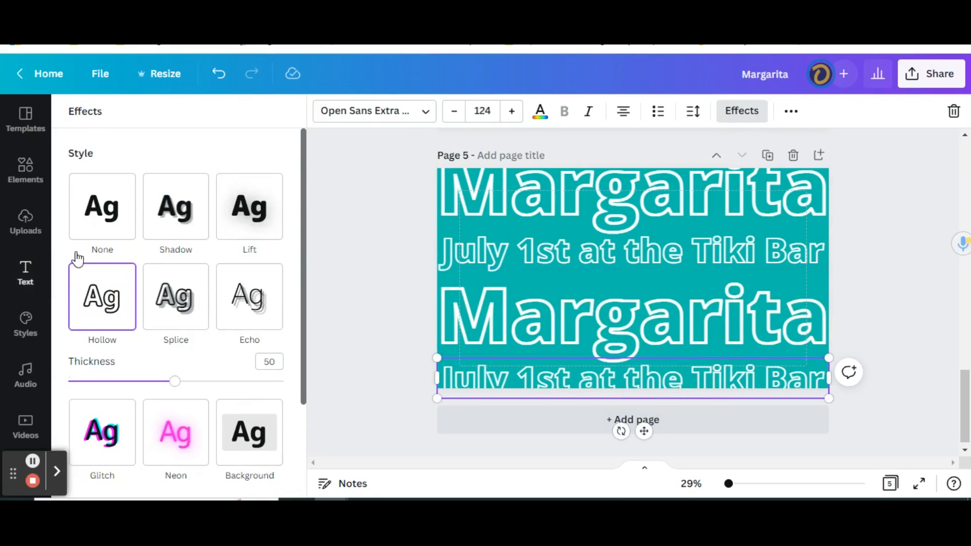
pyautogui.click(110, 220)
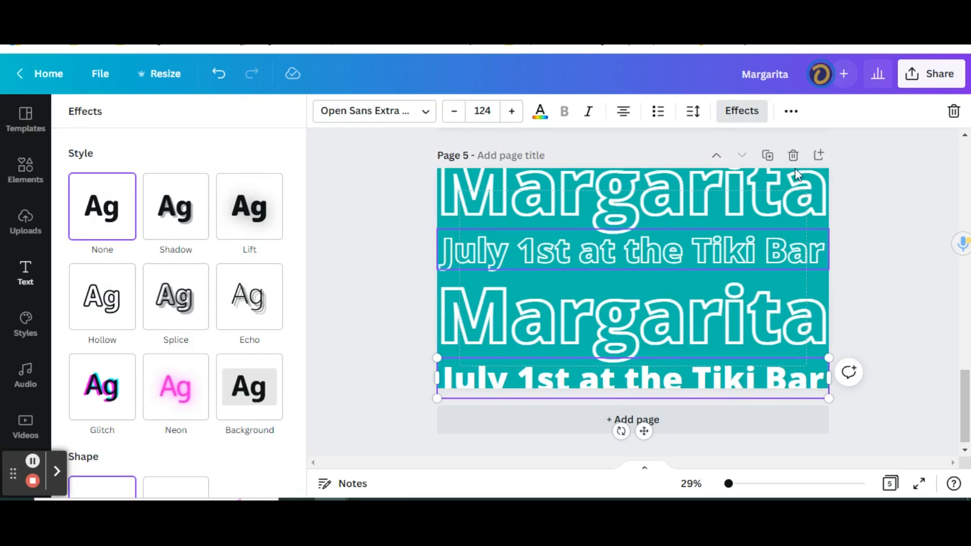
# - Duplicate page 5 and apply the Hollow effect to the lower date line on page 6
pyautogui.click(767, 157)
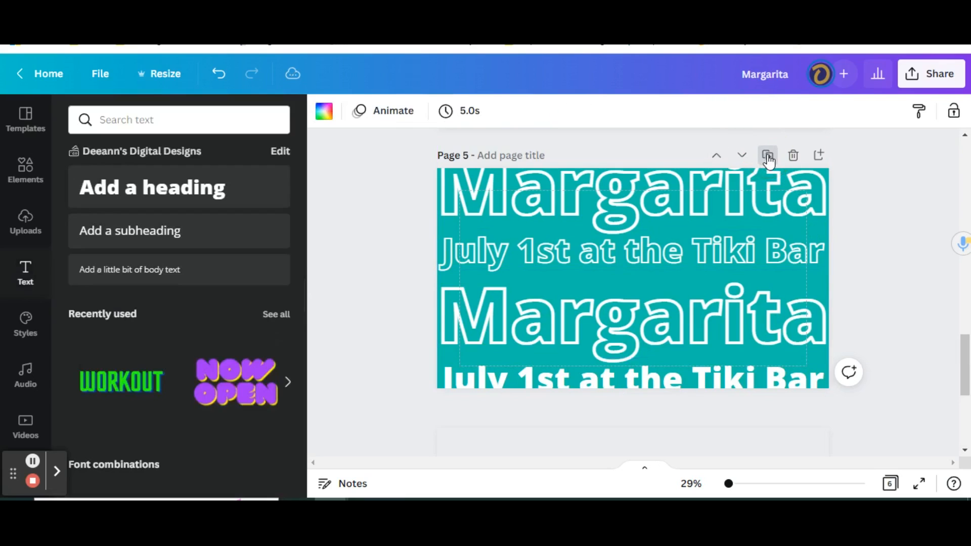
pyautogui.click(530, 384)
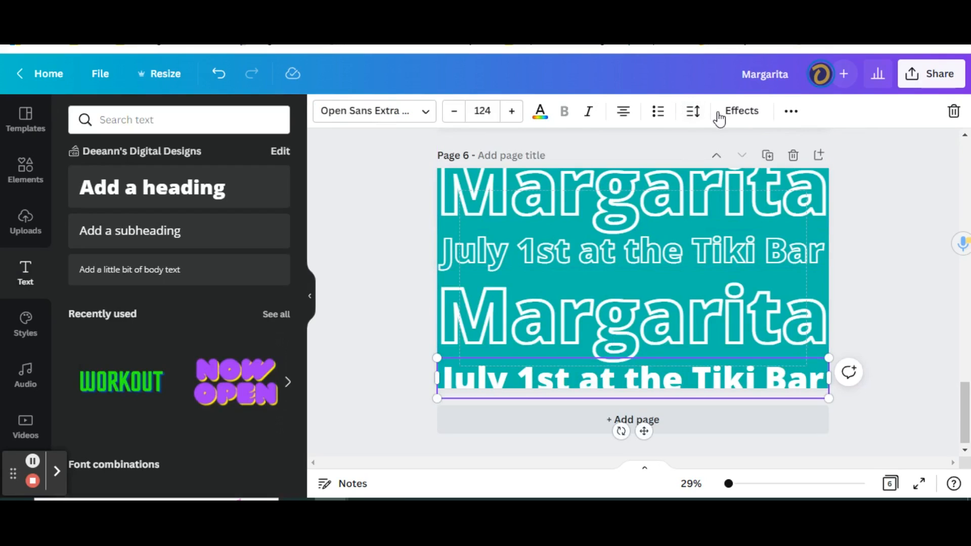
pyautogui.click(741, 114)
pyautogui.click(97, 293)
pyautogui.click(877, 276)
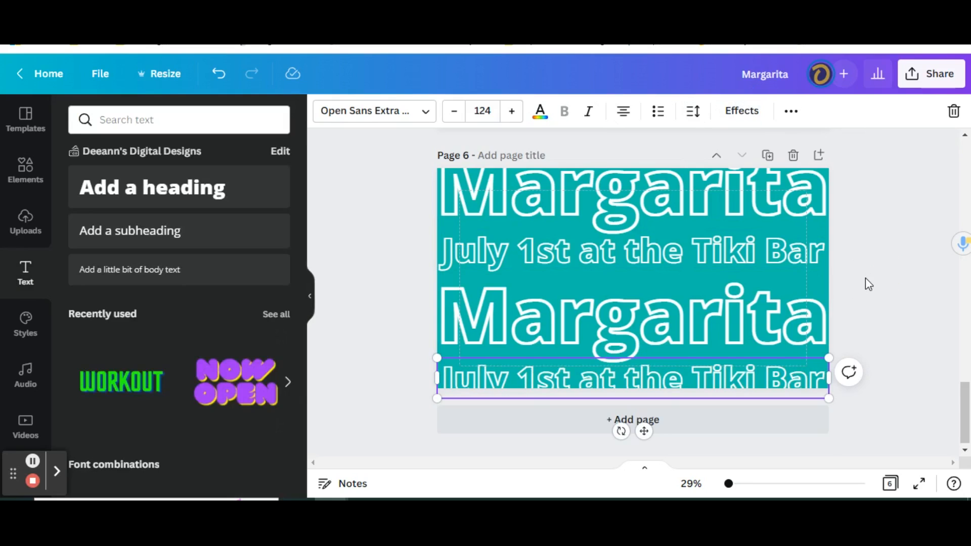
# - Review the sequence of all pages in the grid overview and return to the page editor
pyautogui.scroll(15, 864, 281)
pyautogui.scroll(3, 864, 282)
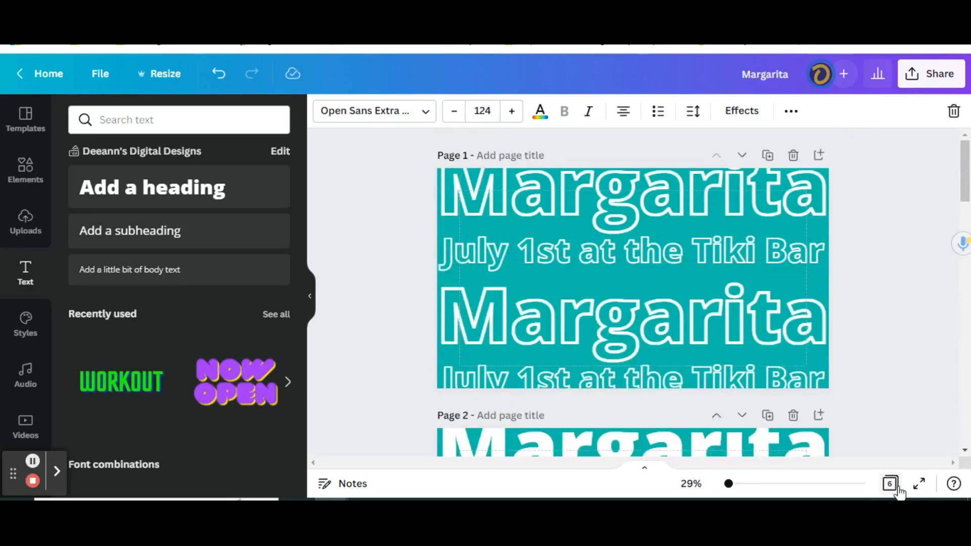
pyautogui.click(890, 484)
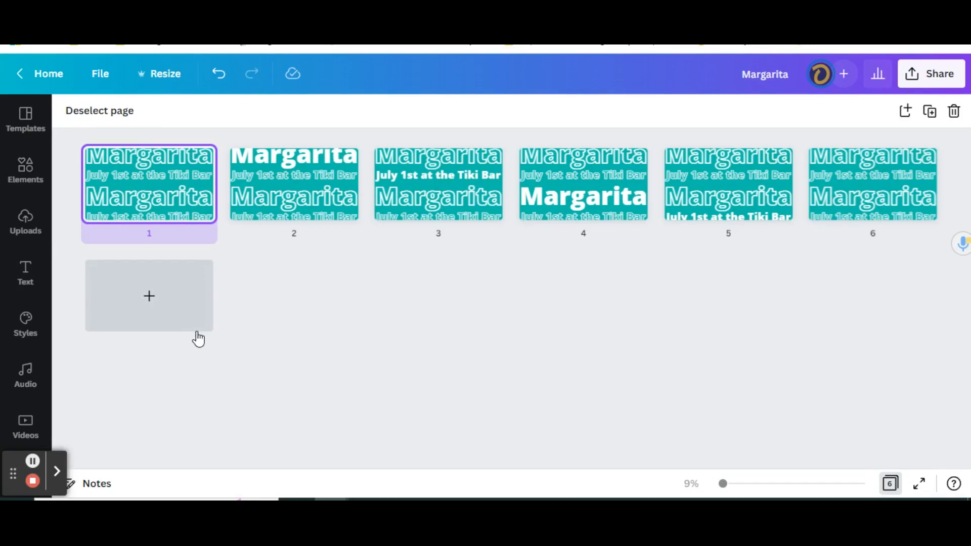
pyautogui.click(891, 484)
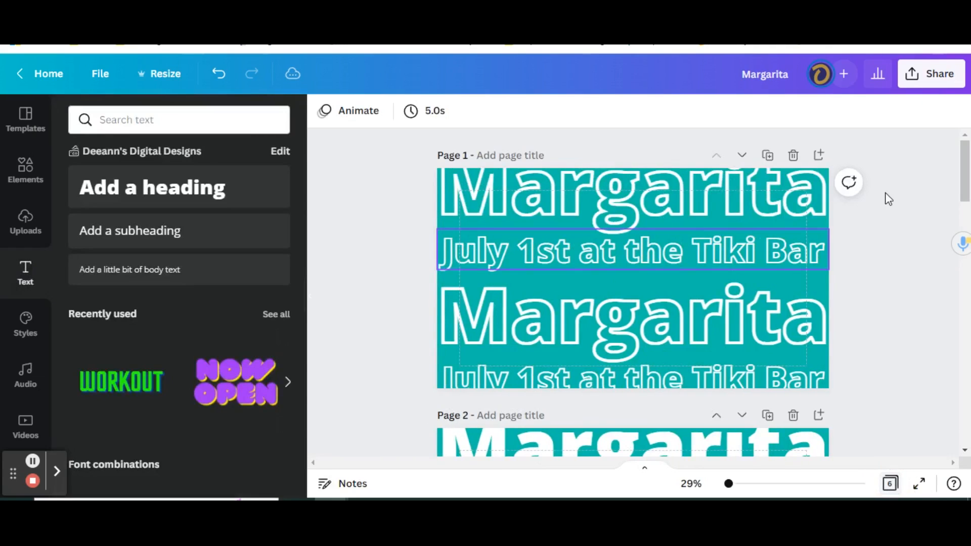
# - Duplicate page 6 and delete the upper "Margarita" and both date lines from page 7, keeping only the lower "Margarita"
pyautogui.moveTo(968, 161); pyautogui.dragTo(967, 462)
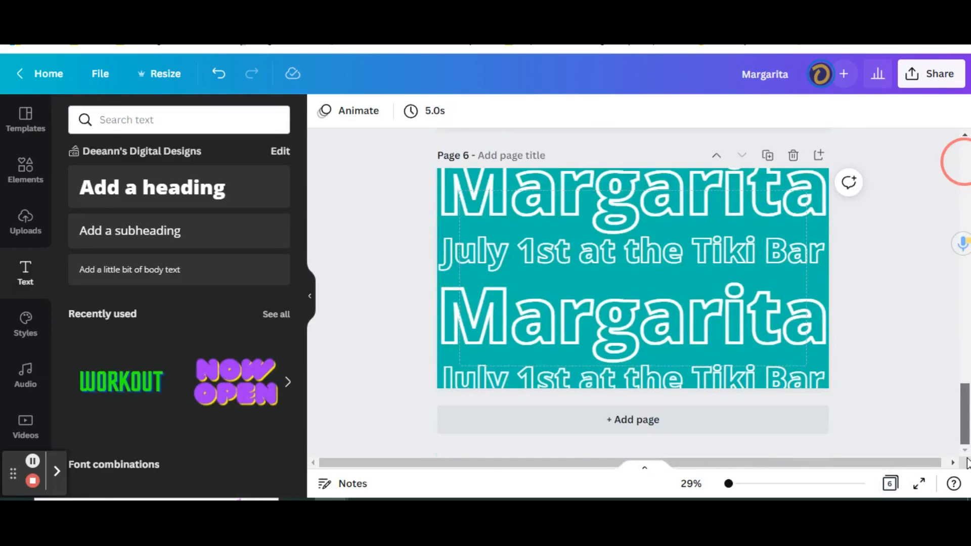
pyautogui.click(768, 157)
pyautogui.click(542, 198)
pyautogui.press('Delete')
pyautogui.click(554, 256)
pyautogui.press('Delete')
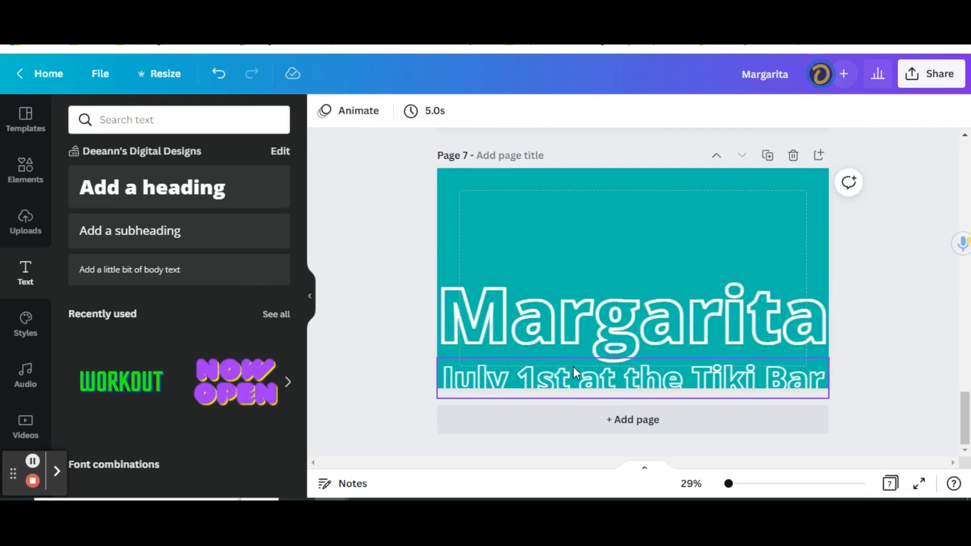
pyautogui.press('Delete')
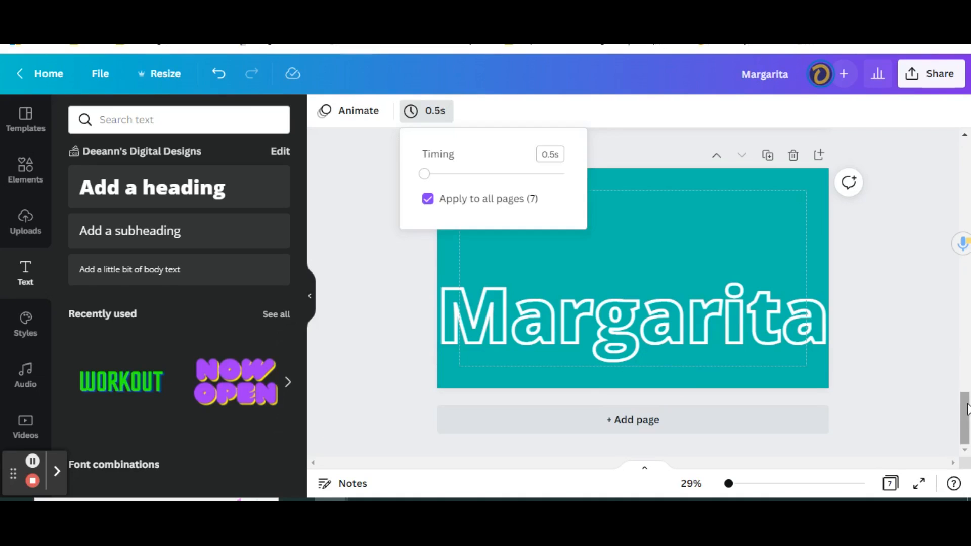
# - Recolor the upper "July 1st at the Tiki Bar" line pink from the Project palette on pages 1 and 2
pyautogui.moveTo(966, 419); pyautogui.dragTo(966, 164)
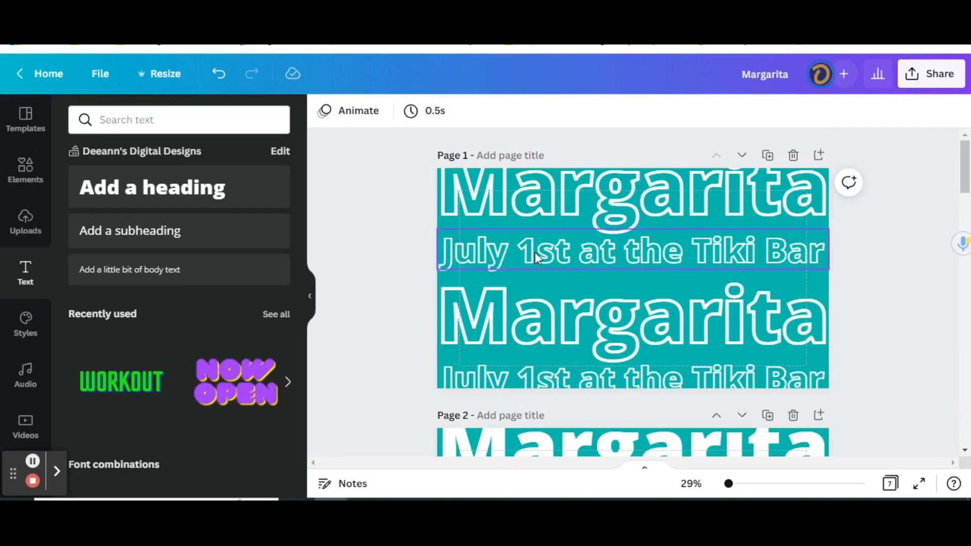
pyautogui.click(536, 253)
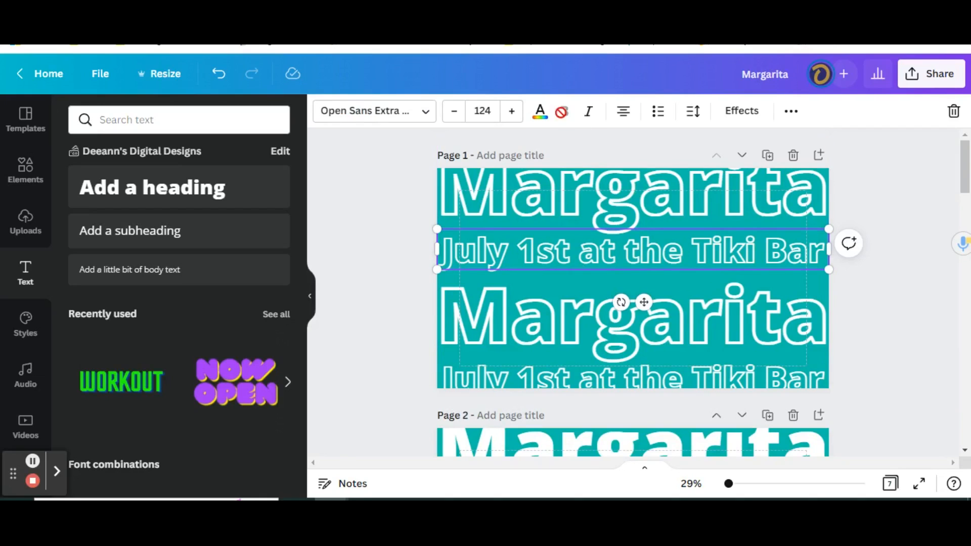
pyautogui.click(540, 113)
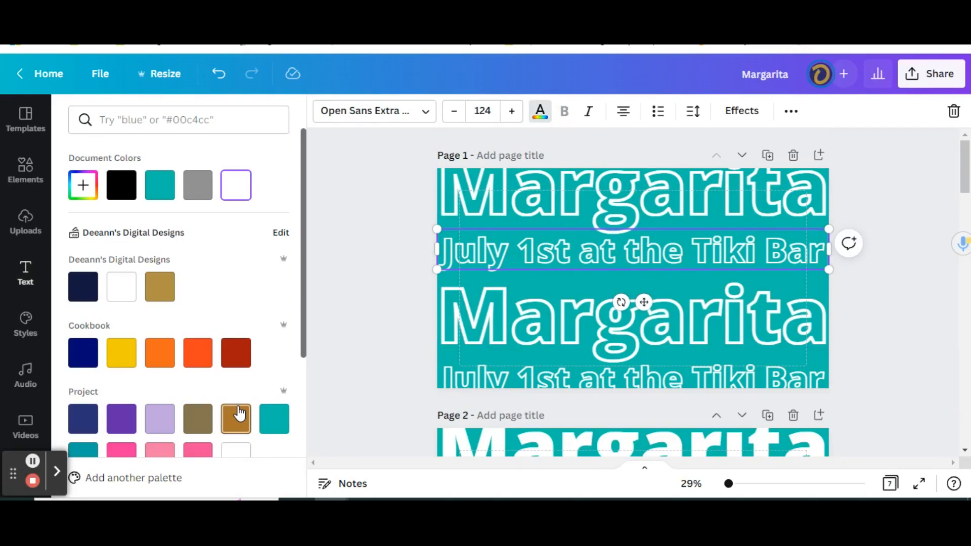
pyautogui.scroll(-2, 208, 372)
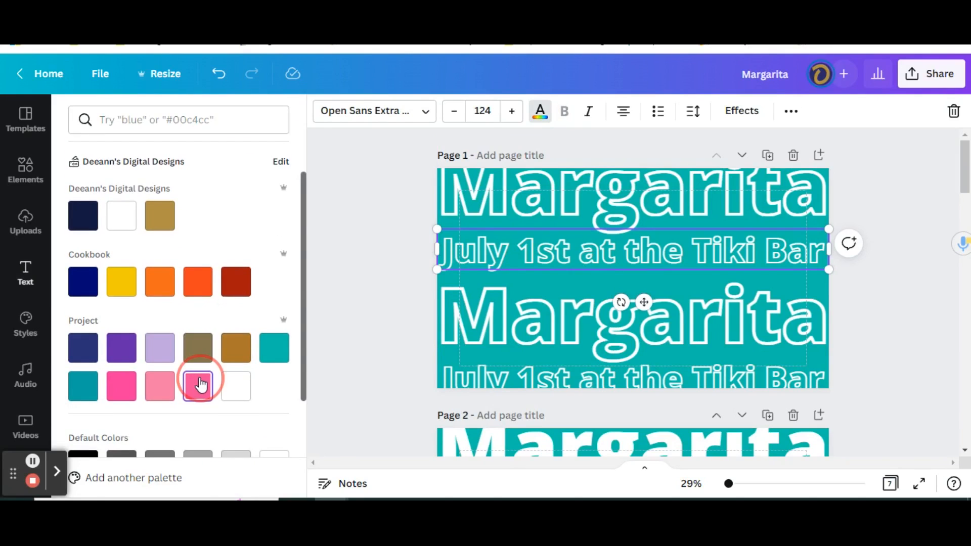
pyautogui.click(200, 385)
pyautogui.scroll(-3, 405, 319)
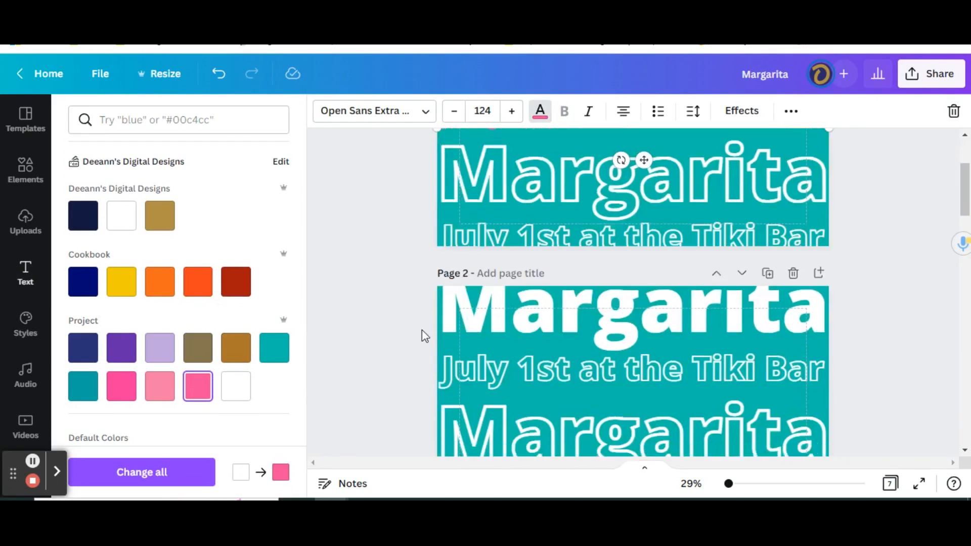
pyautogui.click(471, 372)
pyautogui.click(198, 385)
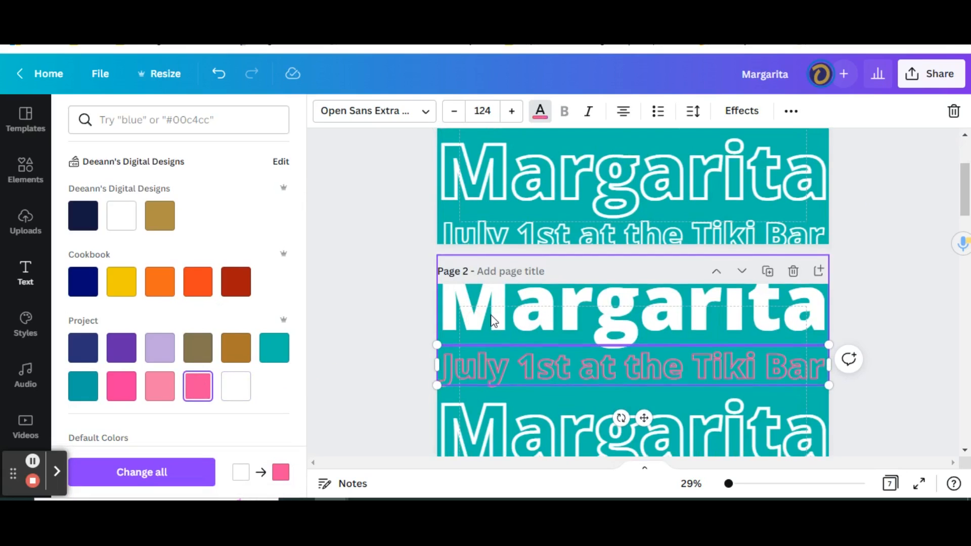
# - Recolor both the upper and lower "July 1st at the Tiki Bar" lines on page 3 the same pink
pyautogui.scroll(-2, 495, 331)
pyautogui.scroll(-3, 496, 331)
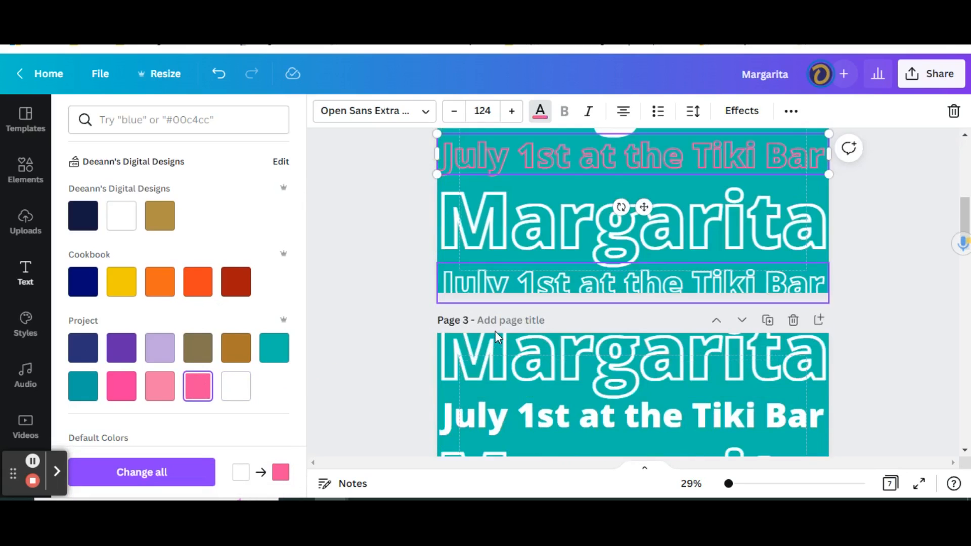
pyautogui.click(504, 417)
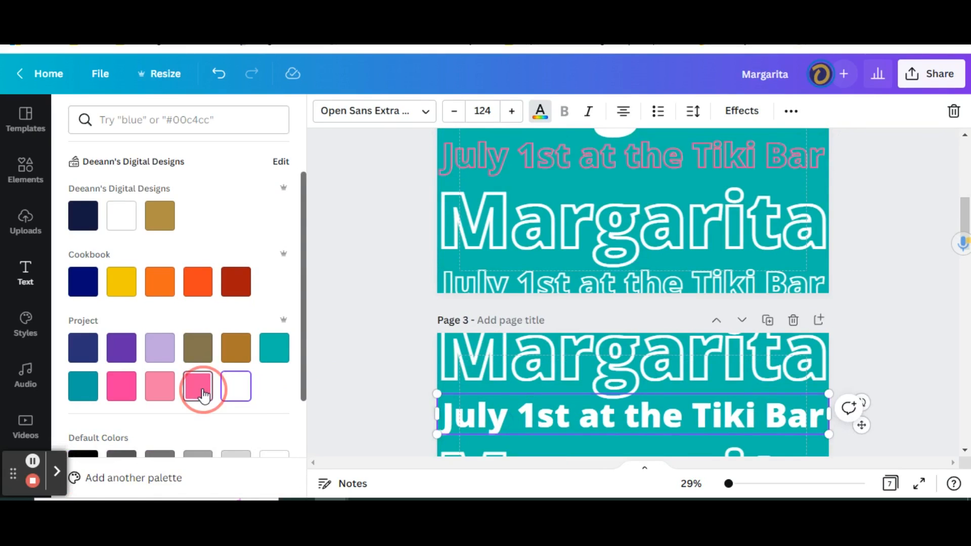
pyautogui.click(198, 385)
pyautogui.scroll(-3, 527, 320)
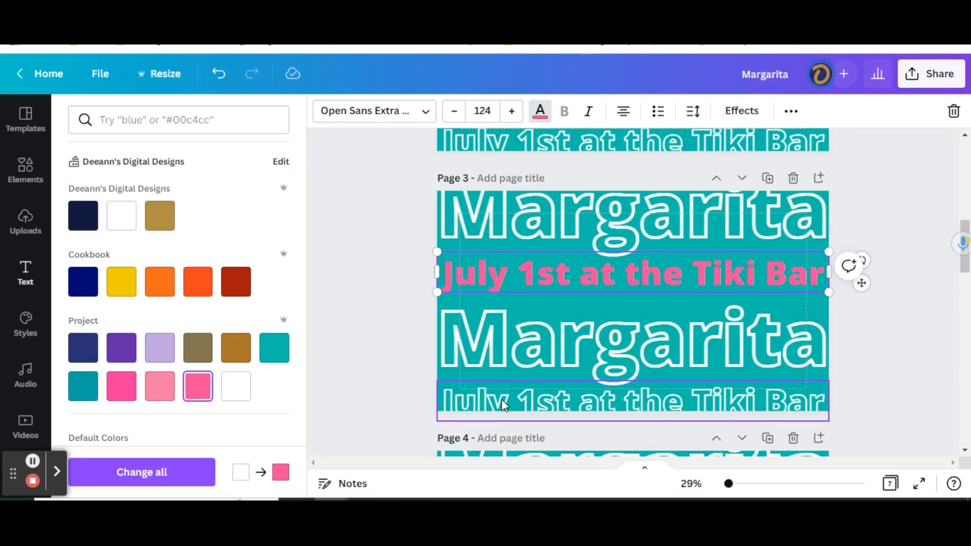
pyautogui.click(502, 399)
pyautogui.click(198, 386)
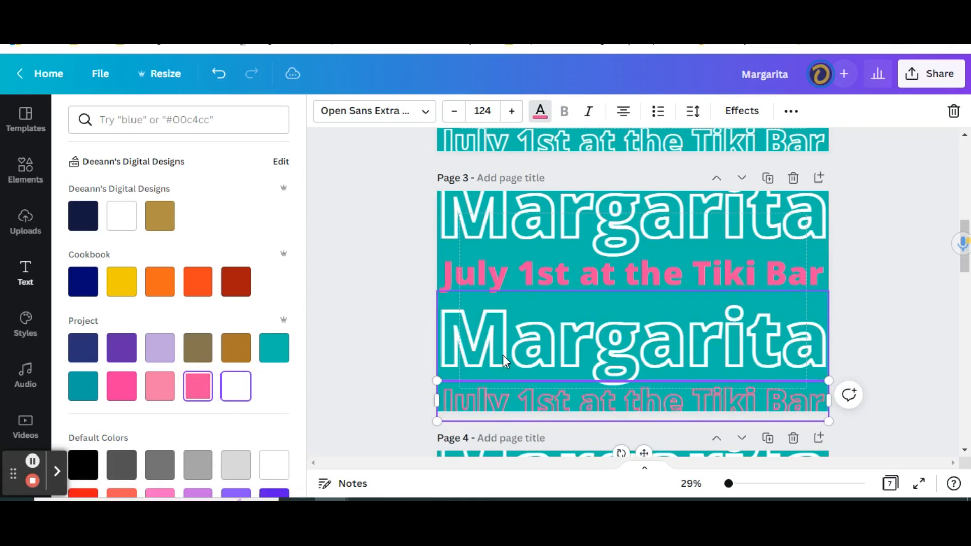
# - Add the recently used gold-rimmed oval frame to page 1 and enlarge it to nearly the full page height
pyautogui.scroll(10, 739, 258)
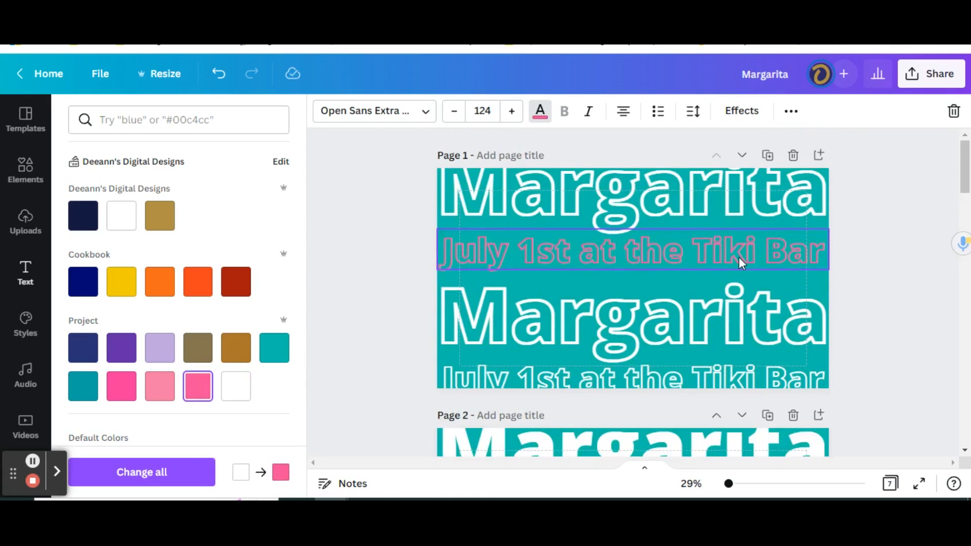
pyautogui.scroll(-3, 739, 257)
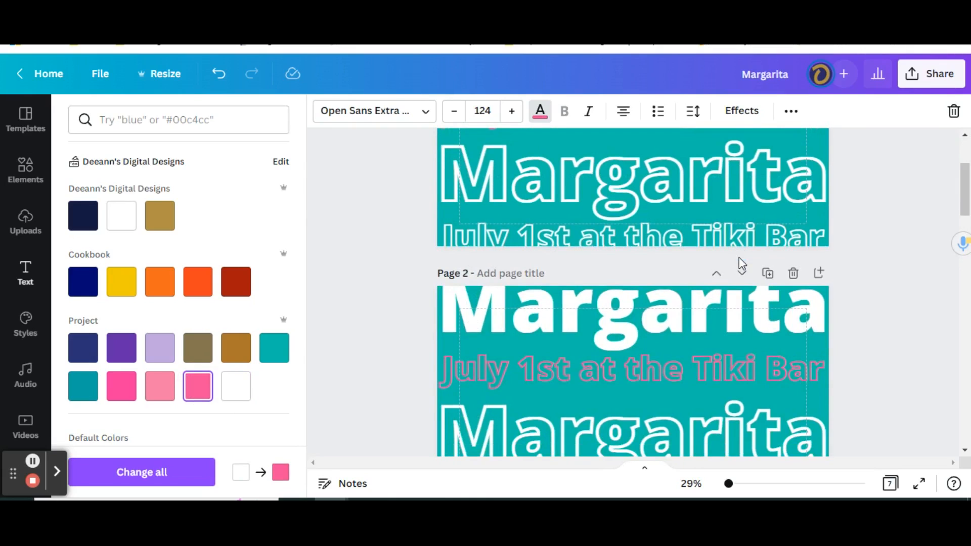
pyautogui.scroll(3, 885, 273)
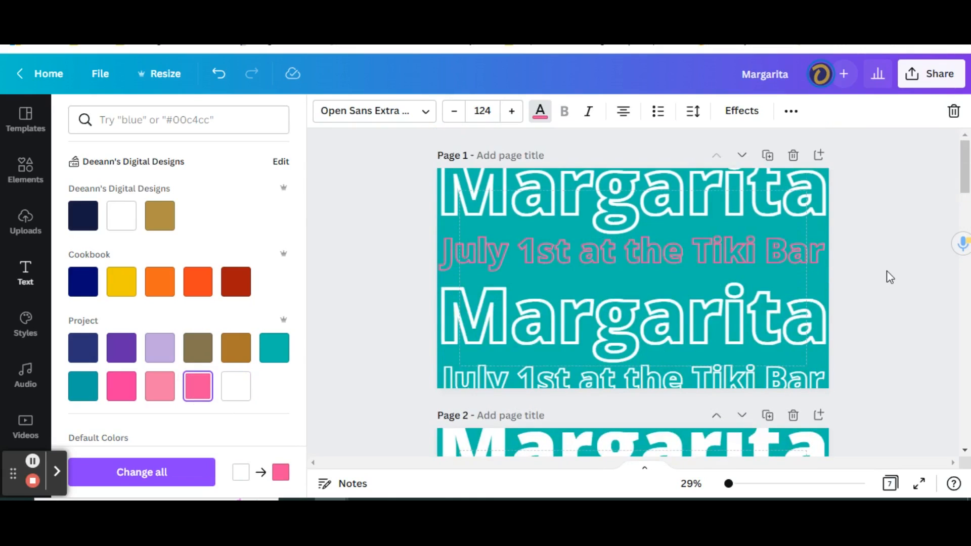
pyautogui.click(26, 167)
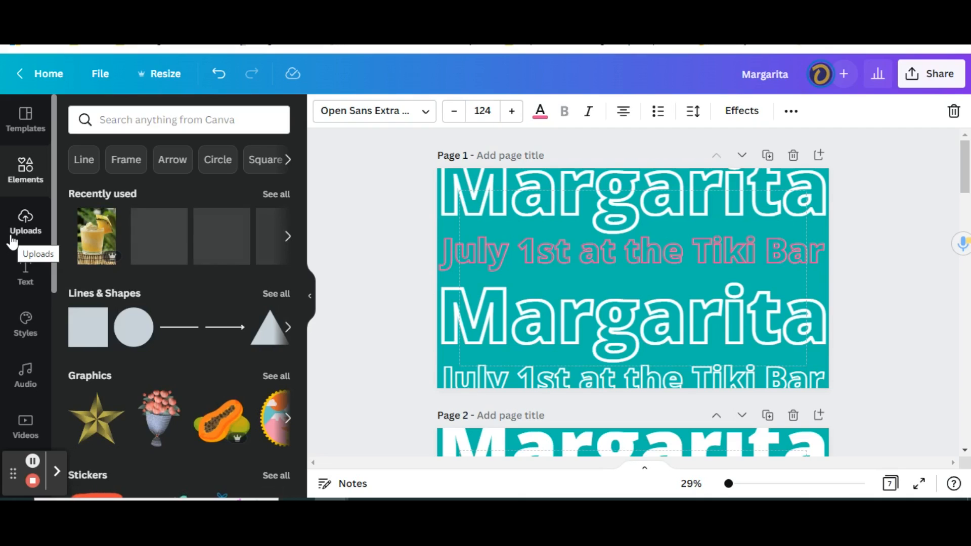
pyautogui.click(218, 244)
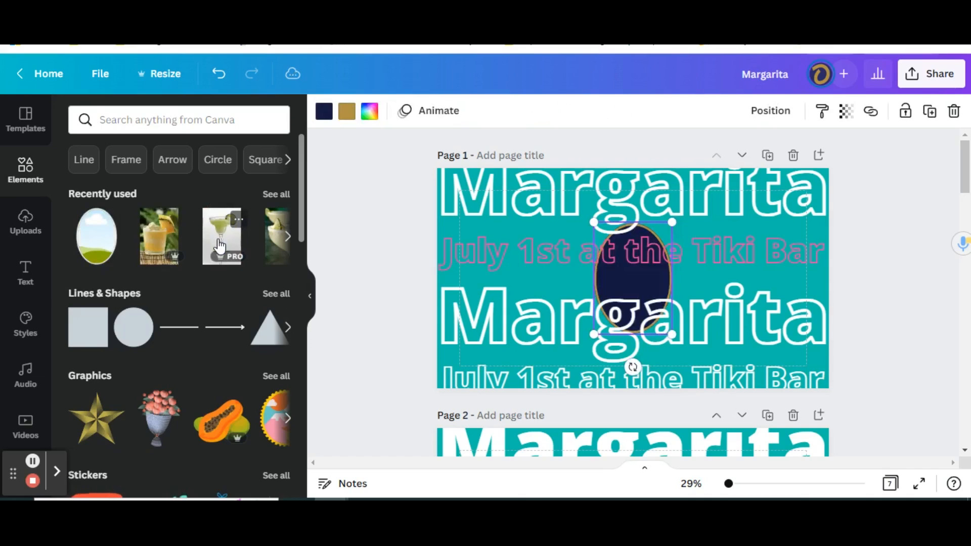
pyautogui.click(591, 221)
pyautogui.moveTo(565, 202); pyautogui.dragTo(572, 191)
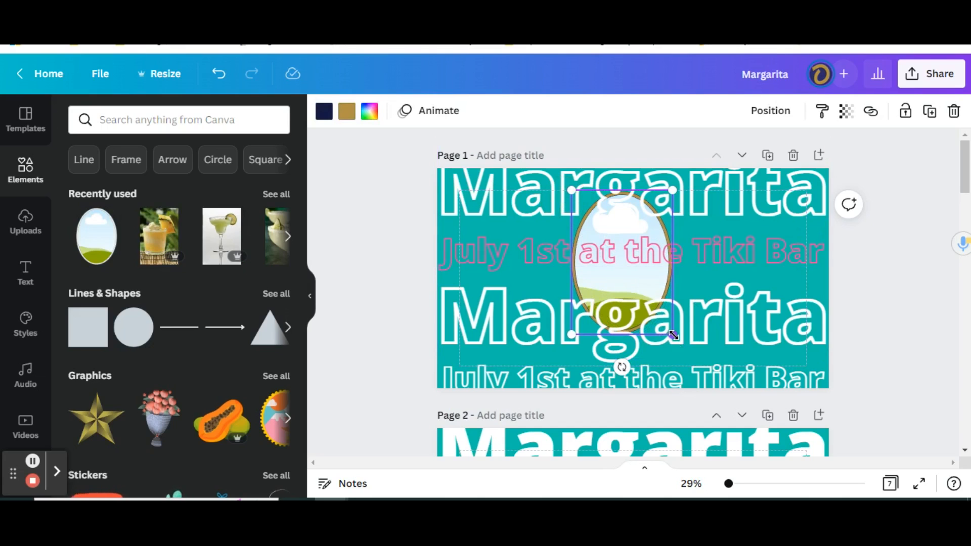
pyautogui.moveTo(673, 334); pyautogui.dragTo(720, 358)
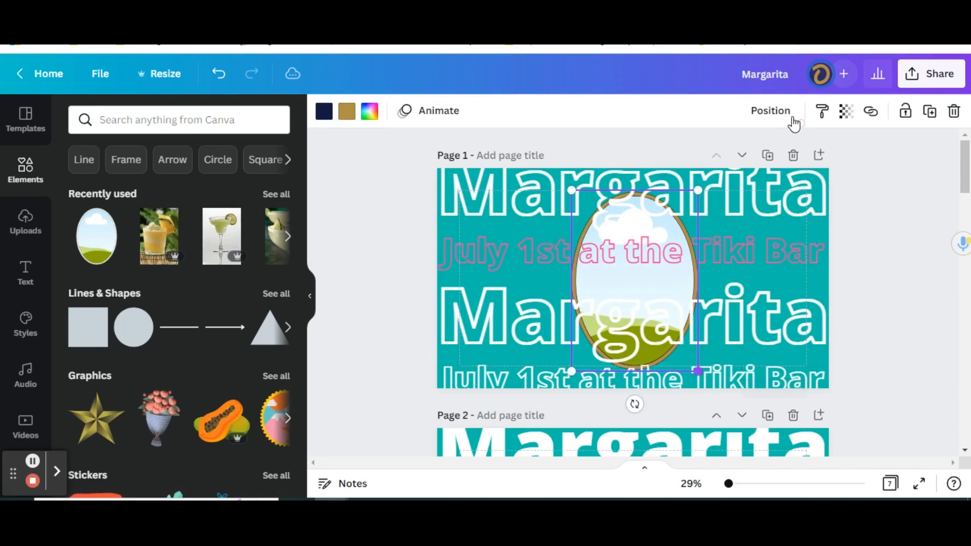
# - Bring the oval frame on page 1 to the front, above the text lines
pyautogui.click(787, 115)
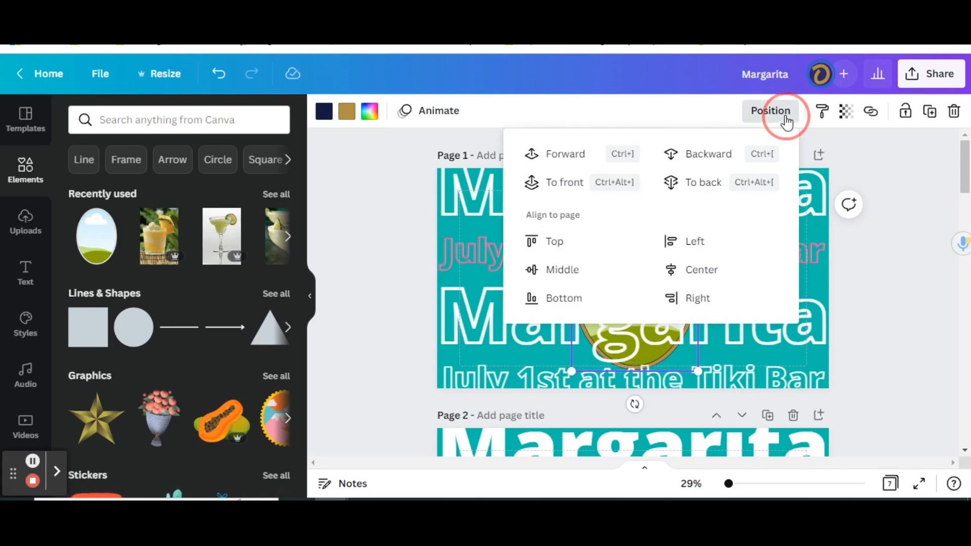
pyautogui.click(559, 183)
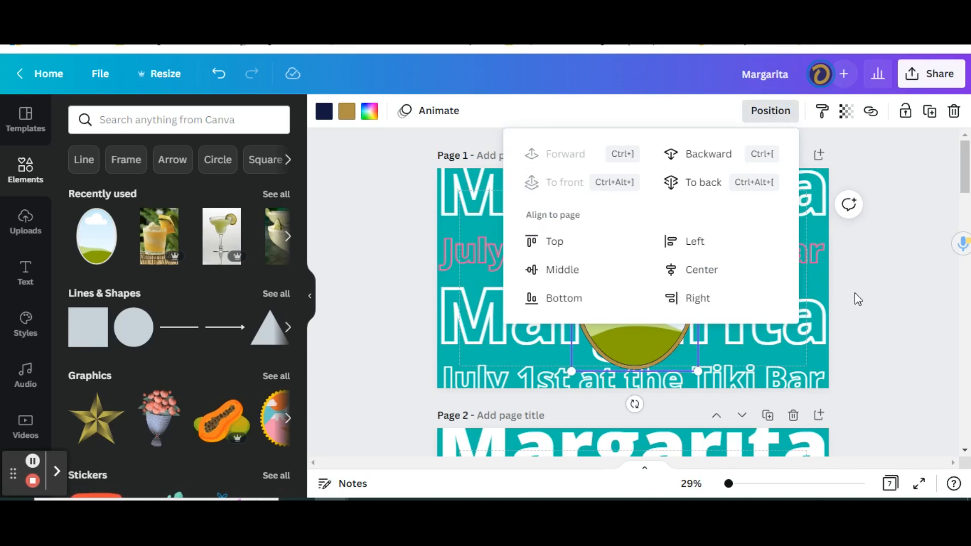
pyautogui.click(889, 254)
# - Fill the oval frame with the margarita glass photo and adjust the photo's position inside it
pyautogui.click(218, 236)
pyautogui.moveTo(218, 241); pyautogui.dragTo(581, 272)
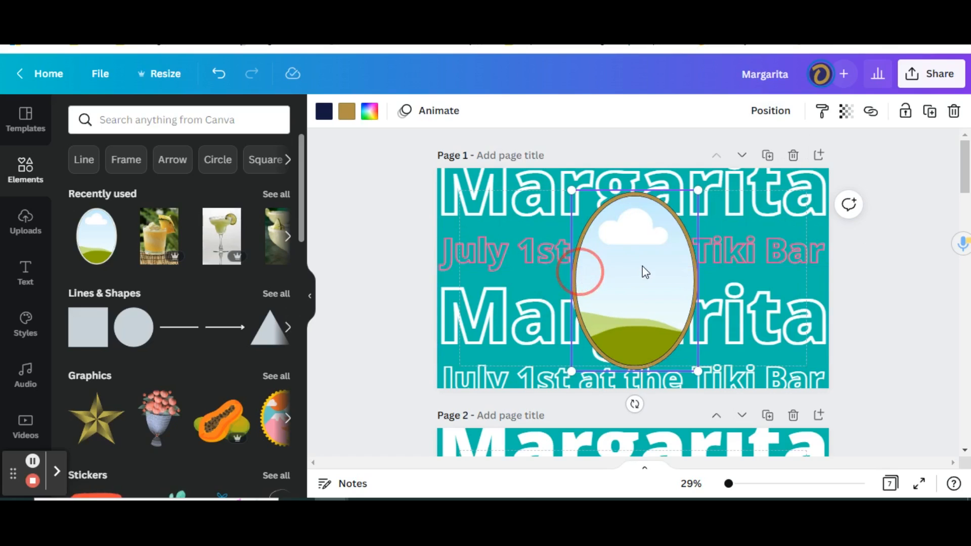
pyautogui.click(650, 275)
pyautogui.doubleClick(634, 273)
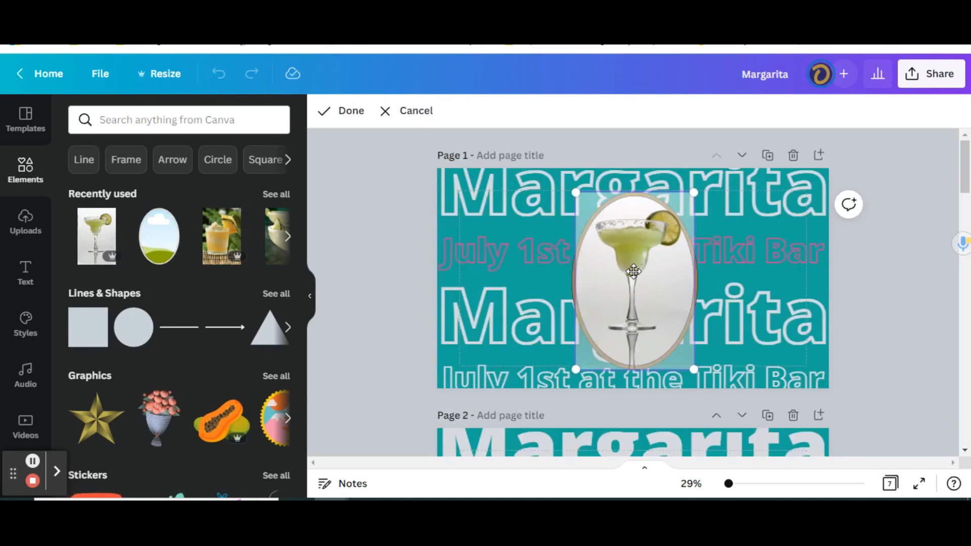
pyautogui.moveTo(634, 275); pyautogui.dragTo(629, 305)
pyautogui.click(498, 207)
# - Align the framed margarita photo to the middle and center of page 1
pyautogui.click(617, 259)
pyautogui.click(776, 113)
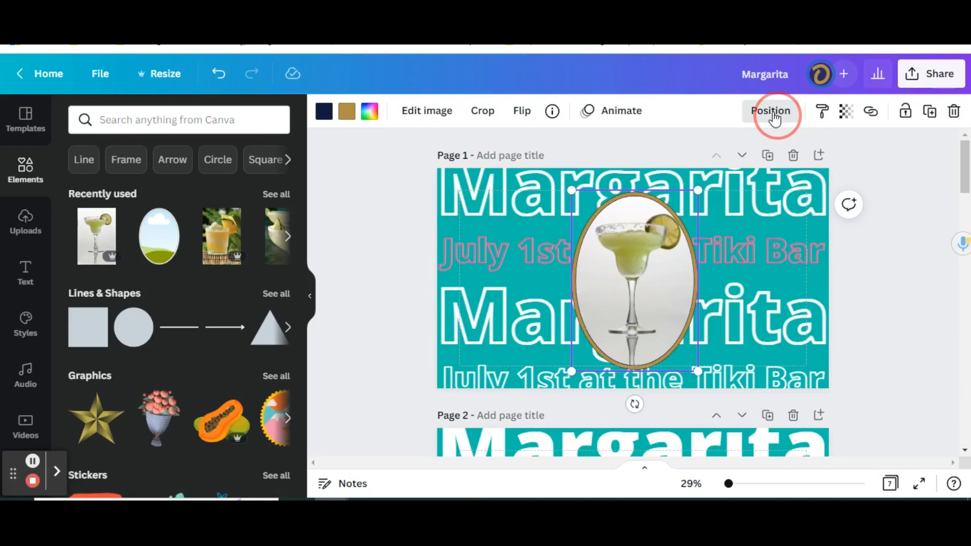
pyautogui.click(556, 269)
pyautogui.click(701, 276)
pyautogui.press('Escape')
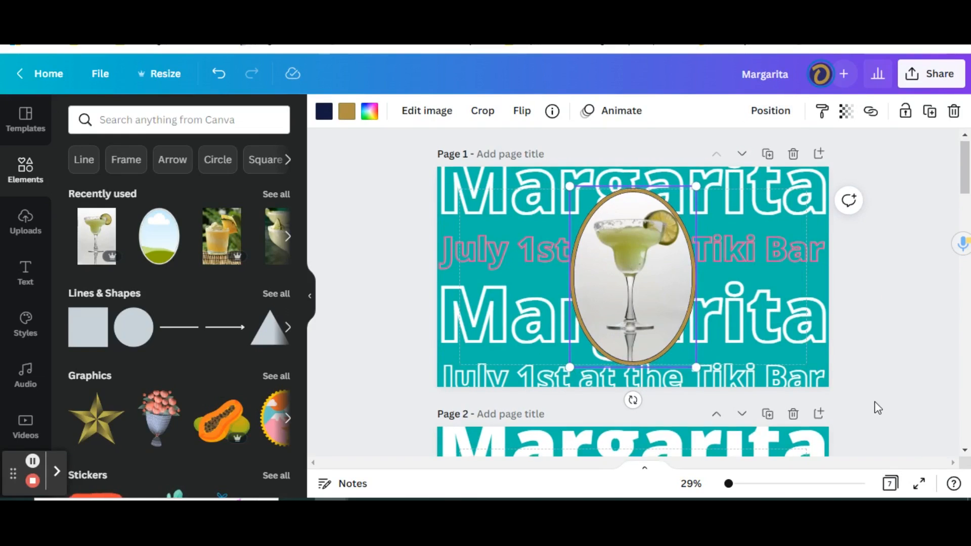
# - Copy the framed margarita photo from page 1 onto pages 2 to 6
pyautogui.scroll(-3, 878, 390)
pyautogui.click(899, 418)
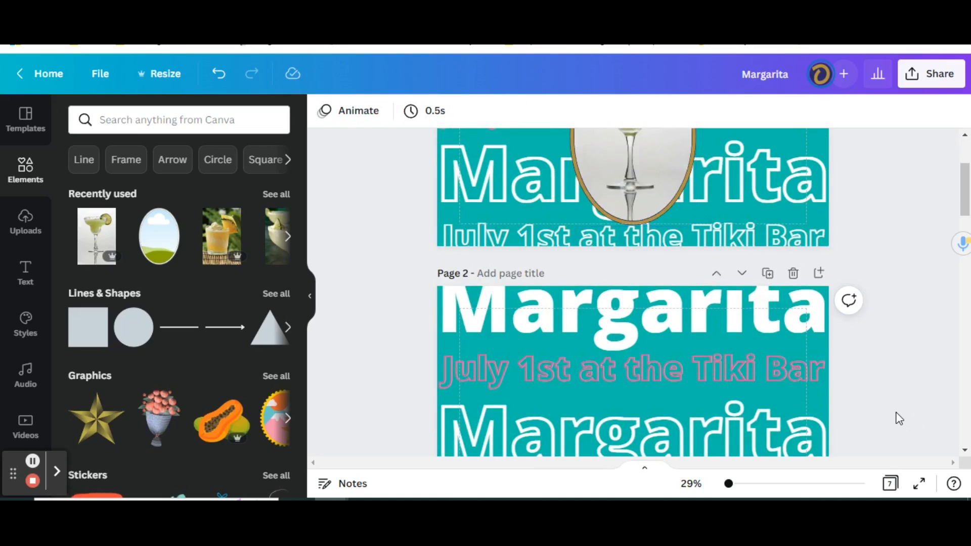
pyautogui.scroll(3, 845, 259)
pyautogui.scroll(-15, 849, 283)
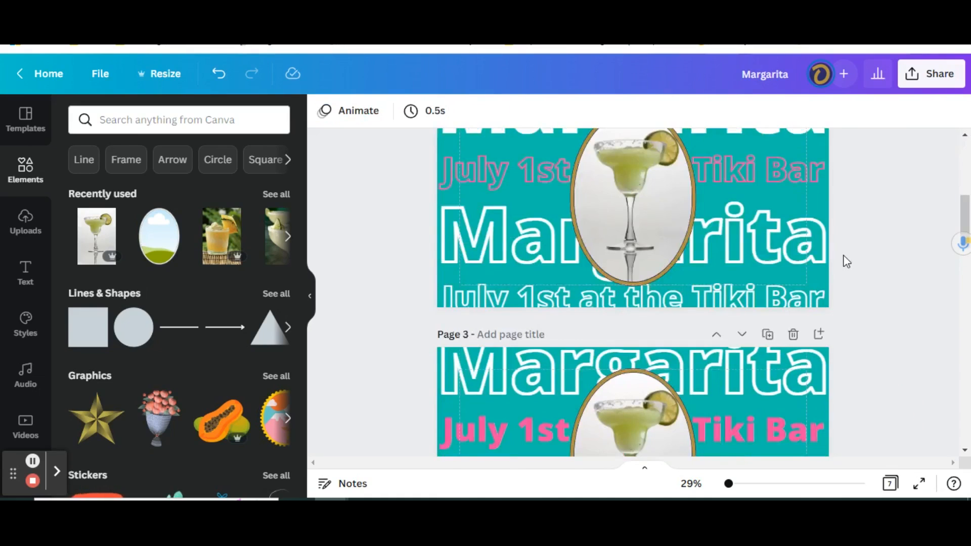
# - Apply the Fun page animation to page 7 and apply the 0.5 s timing to all pages
pyautogui.scroll(-12, 959, 289)
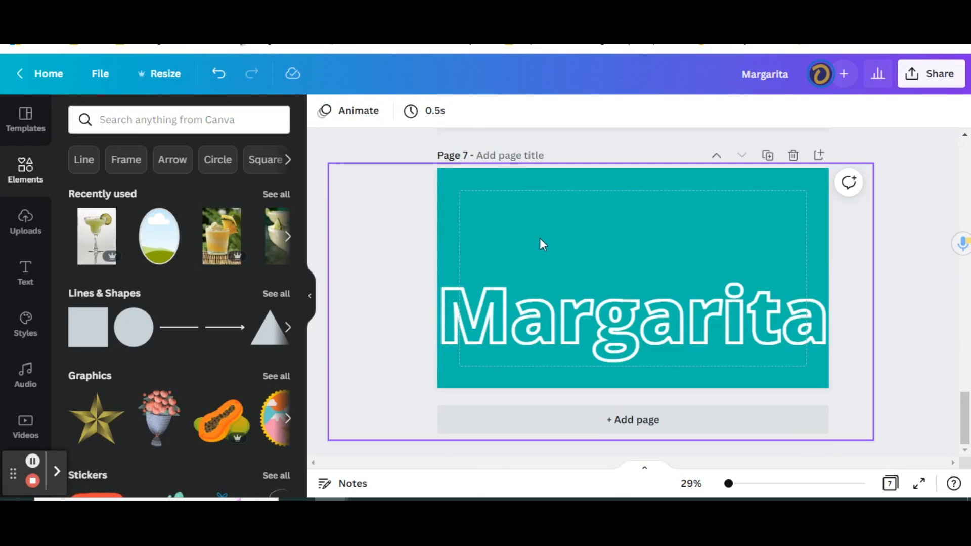
pyautogui.click(353, 117)
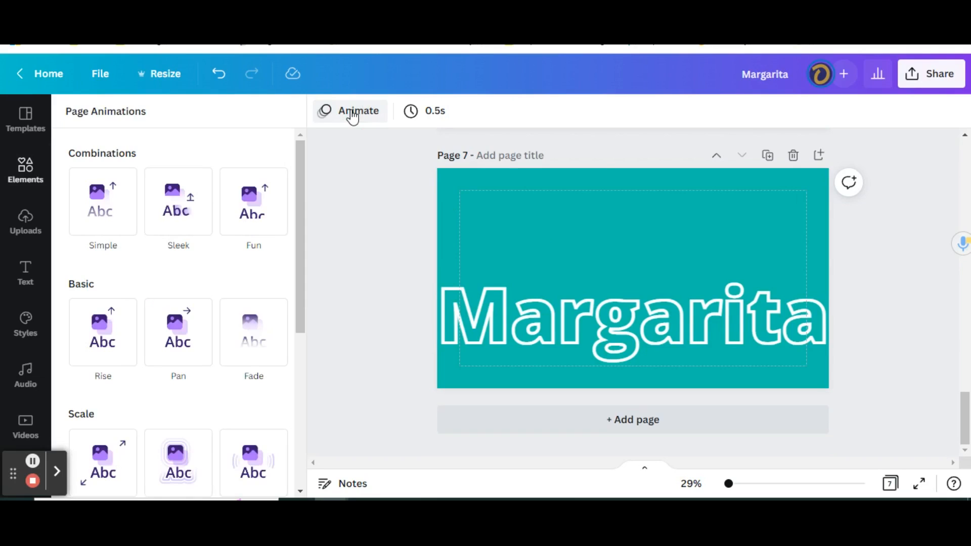
pyautogui.click(246, 210)
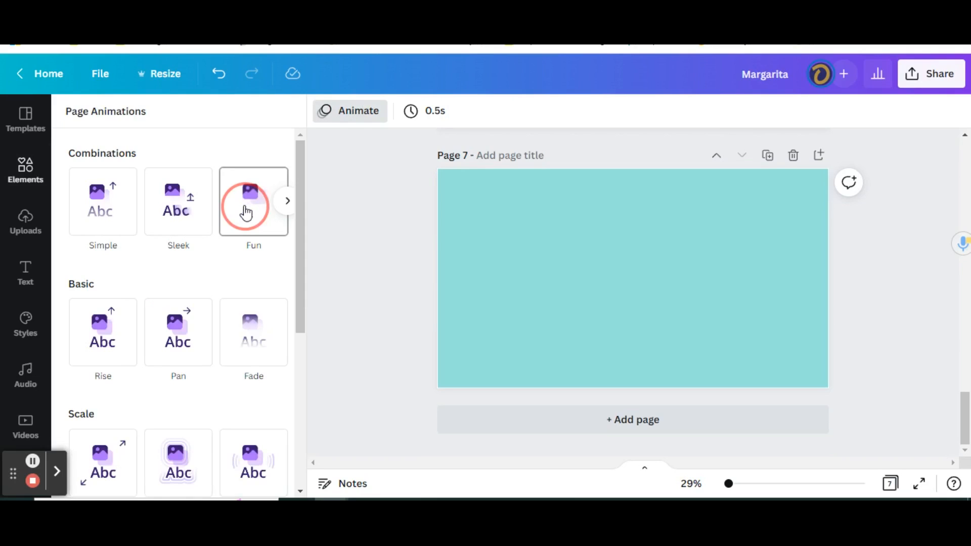
pyautogui.click(411, 120)
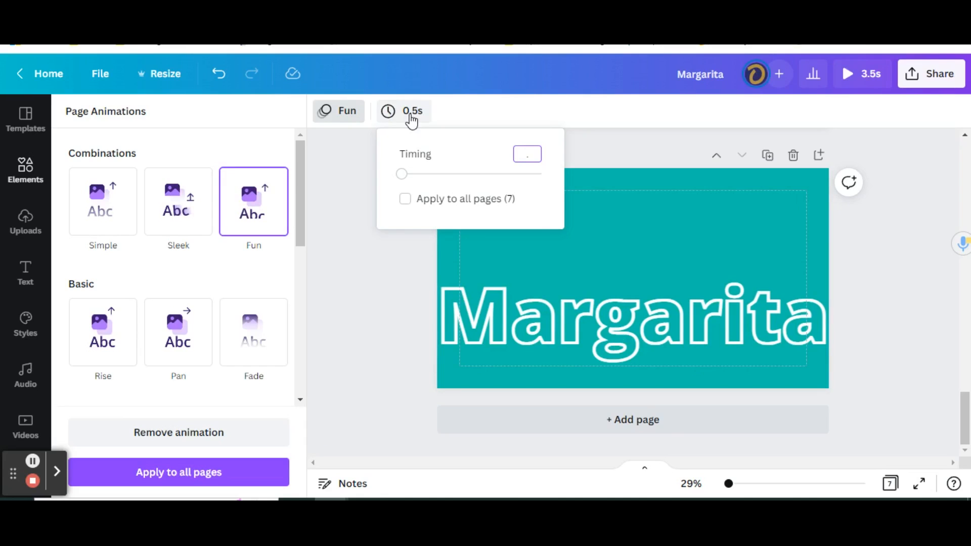
pyautogui.click(404, 204)
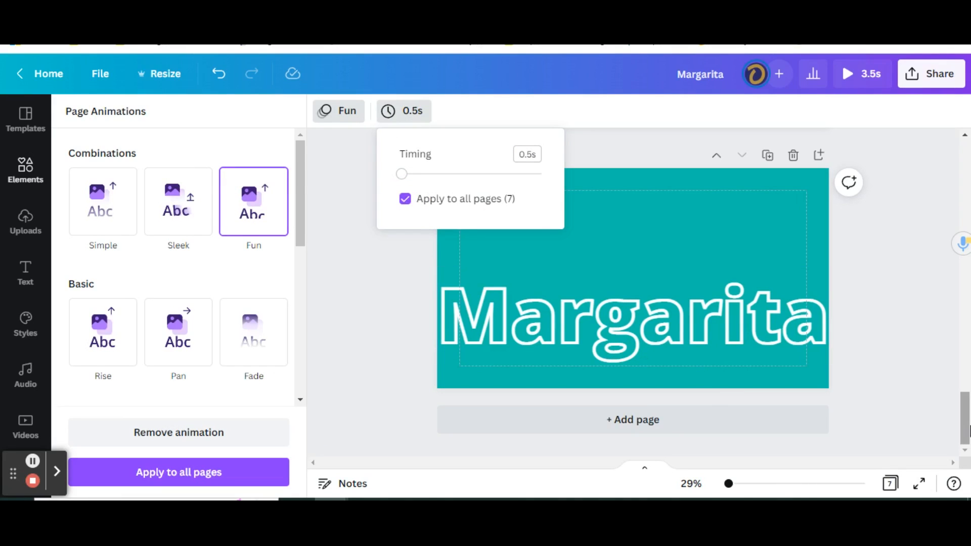
# - Preview the animated design from the first page and close the preview
pyautogui.moveTo(966, 433); pyautogui.dragTo(969, 154)
pyautogui.click(849, 74)
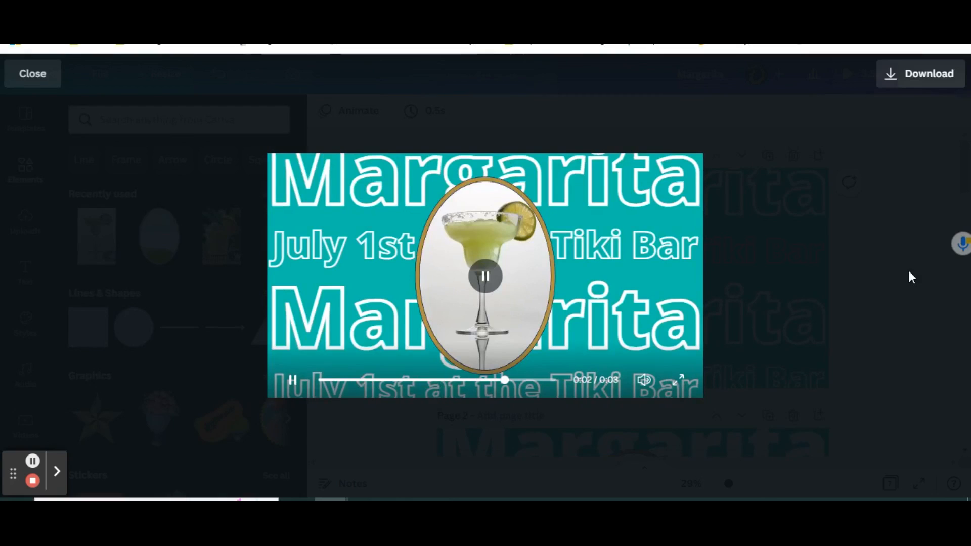
pyautogui.click(17, 76)
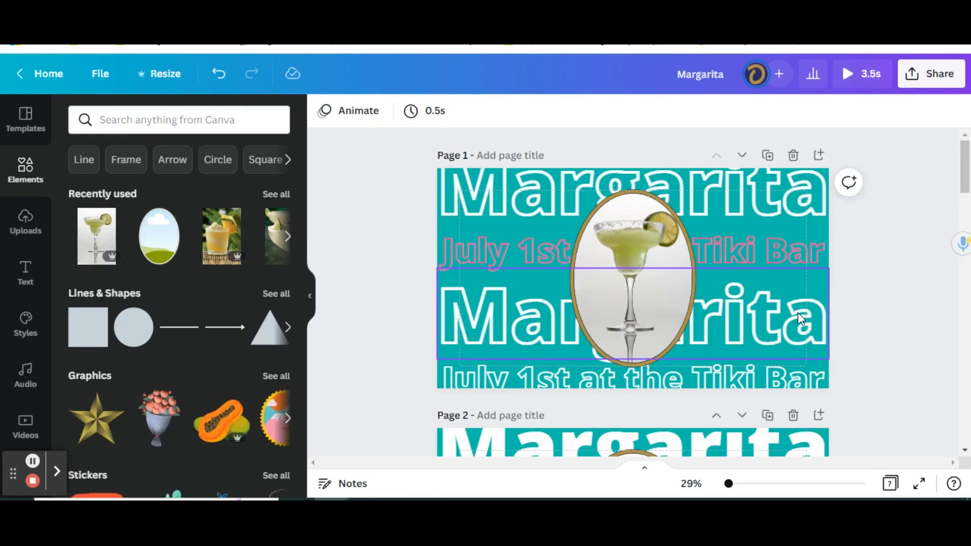
# - Duplicate pages 1 to 6 together from the overview of all pages
pyautogui.scroll(-2, 900, 288)
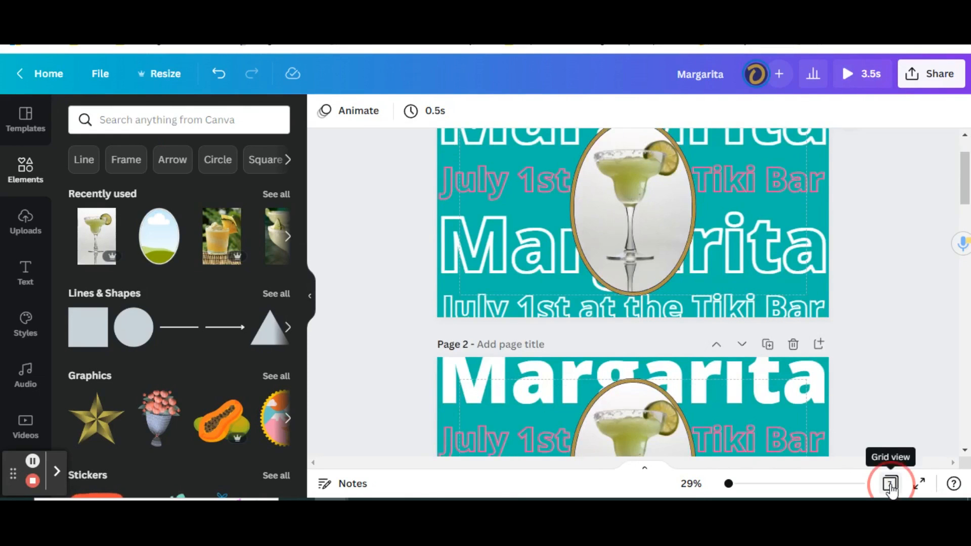
pyautogui.click(890, 485)
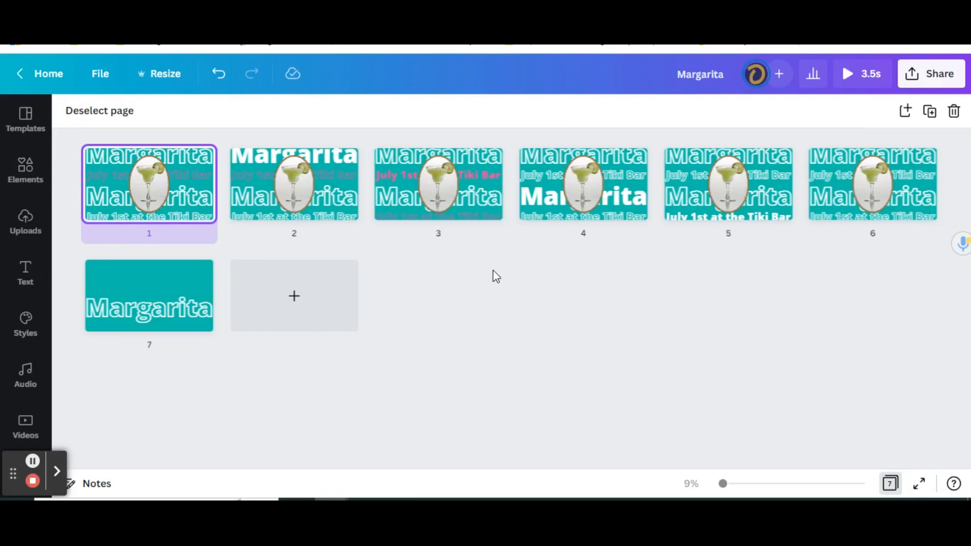
pyautogui.click(61, 135)
pyautogui.moveTo(62, 136); pyautogui.dragTo(947, 206)
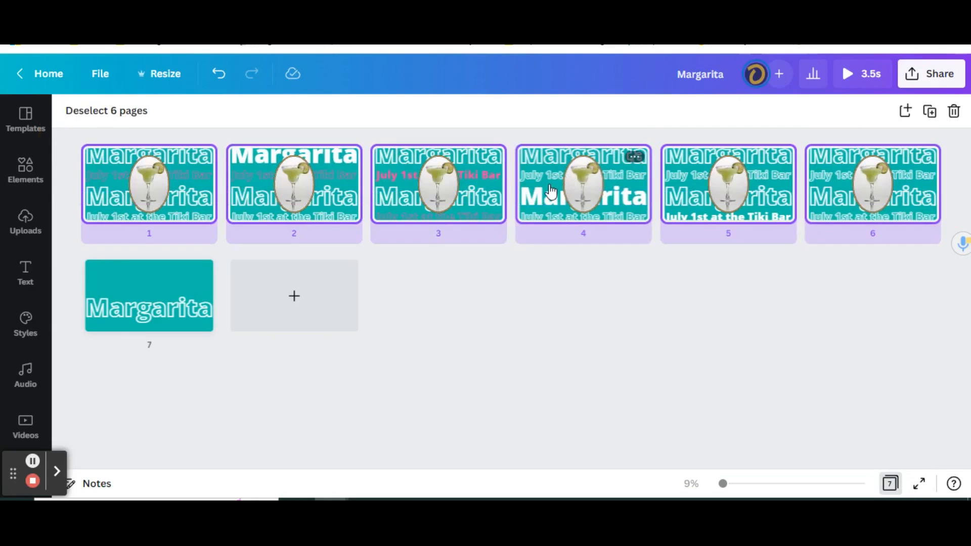
pyautogui.rightClick(550, 185)
pyautogui.click(675, 242)
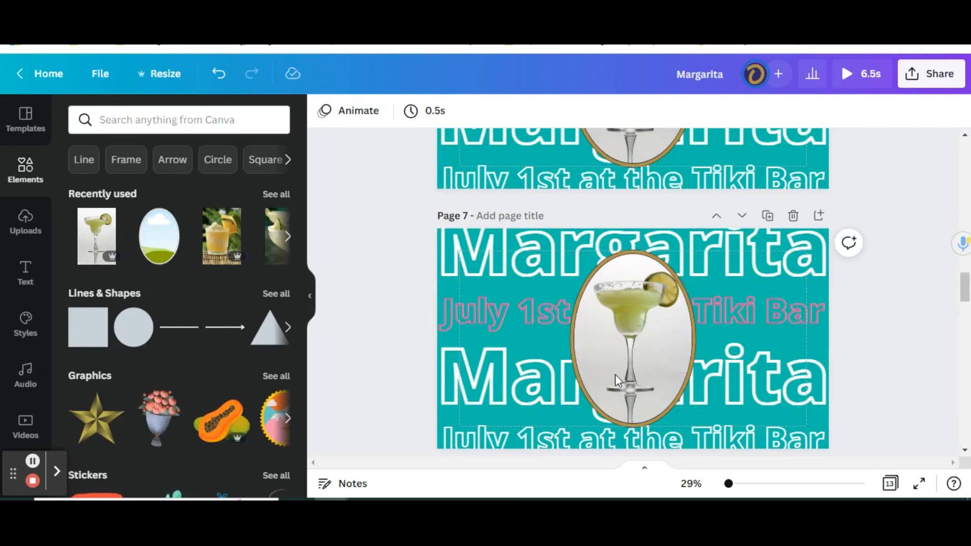
# - Shift the bottom date line on page 7 sideways to expose the teal background shape, and open that shape's colour choices
pyautogui.click(377, 361)
pyautogui.moveTo(364, 268); pyautogui.dragTo(444, 363)
pyautogui.scroll(-2, 445, 363)
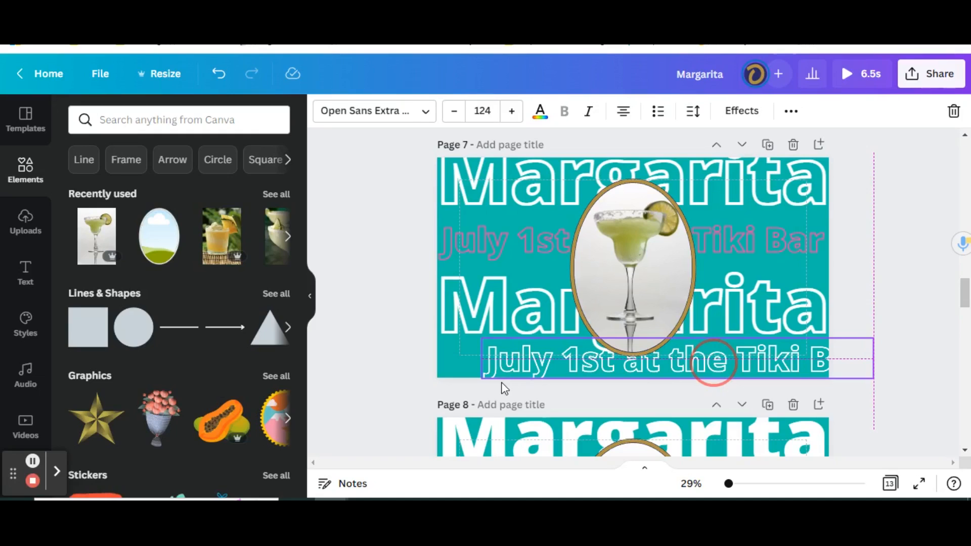
pyautogui.click(447, 363)
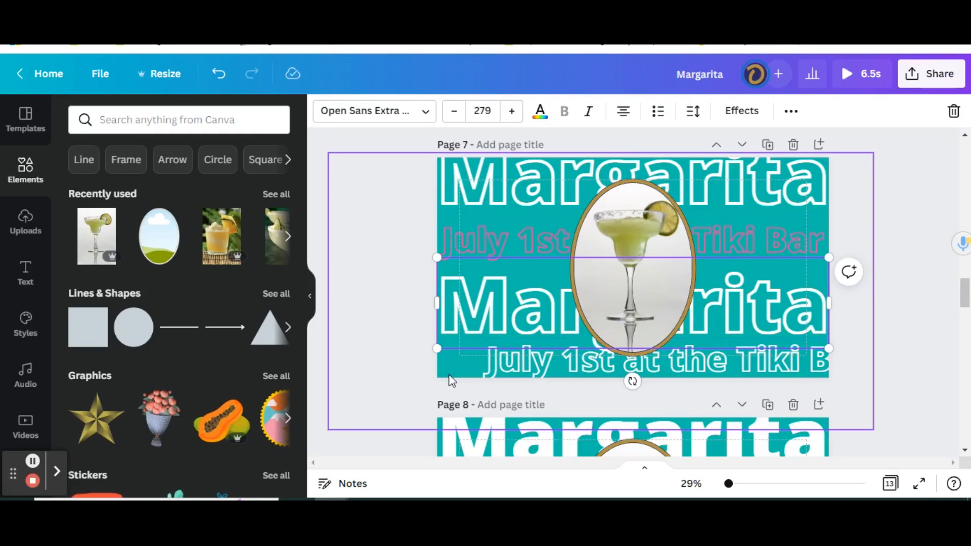
pyautogui.click(450, 374)
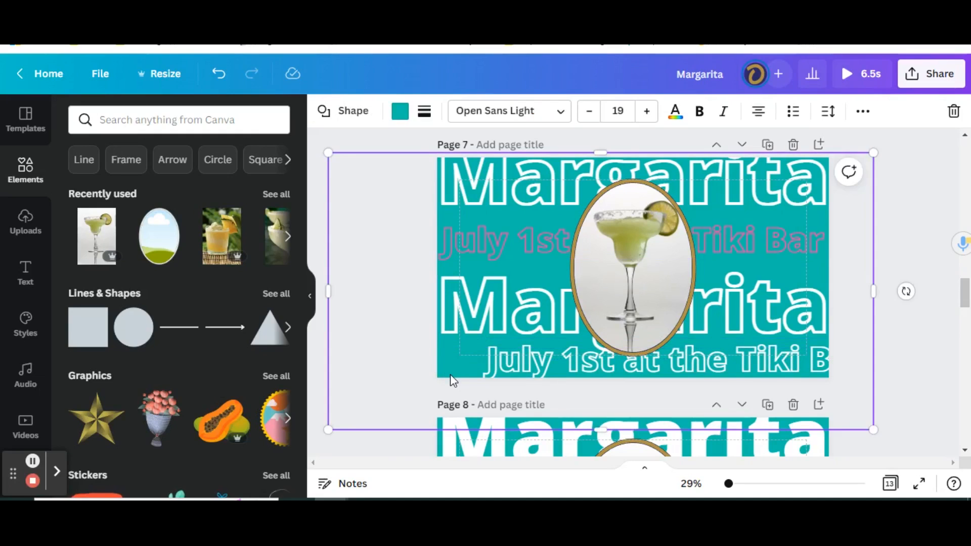
pyautogui.click(400, 111)
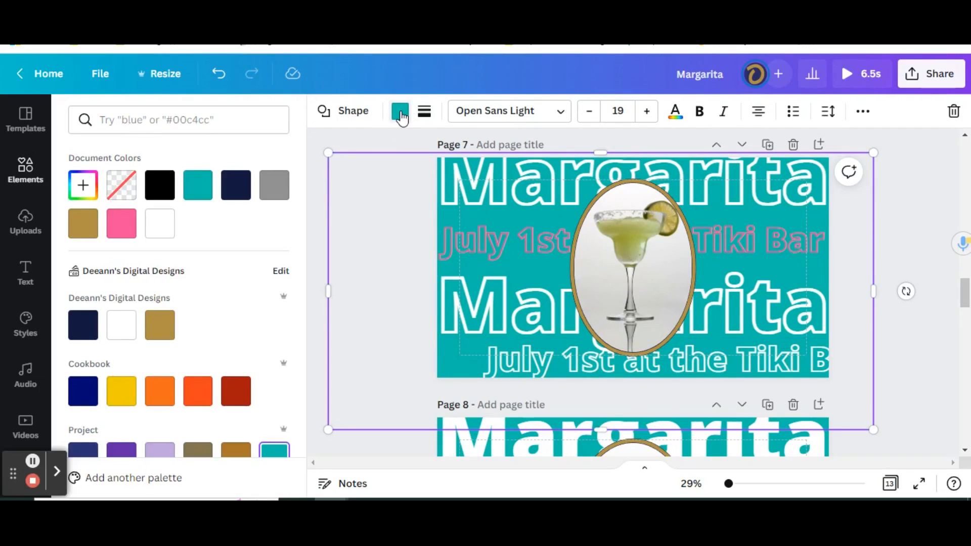
# - Replace the margarita photo in page 7's oval frame with the recently used yellow pineapple drink photo
pyautogui.click(633, 255)
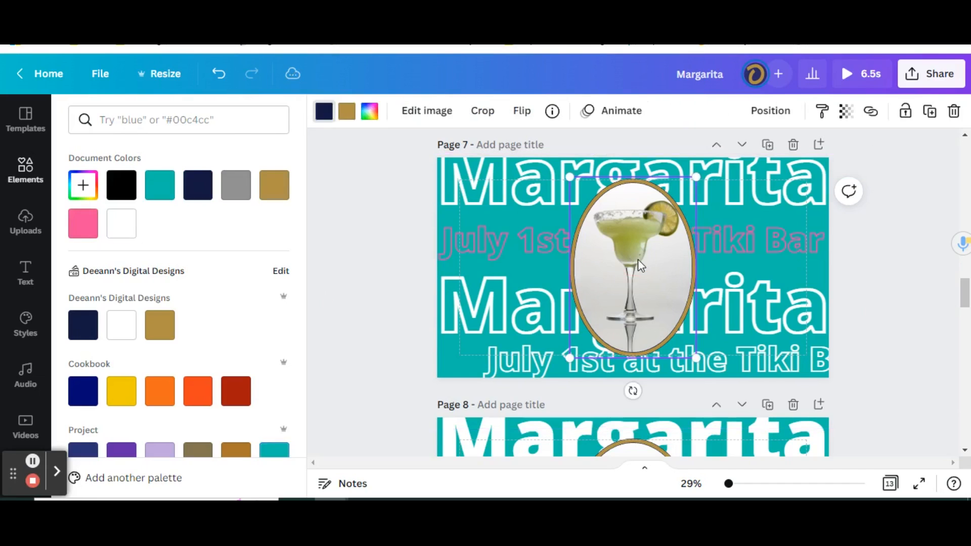
pyautogui.click(20, 171)
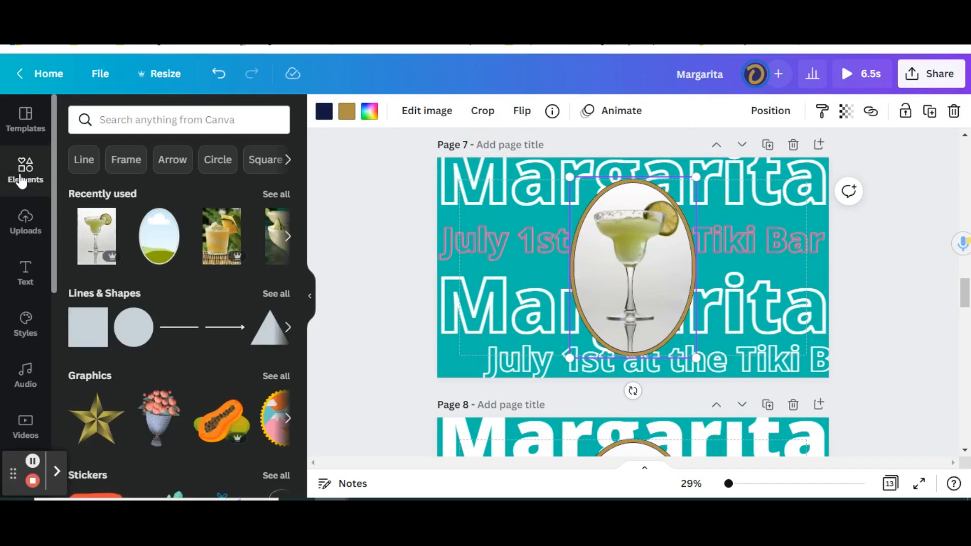
pyautogui.doubleClick(630, 271)
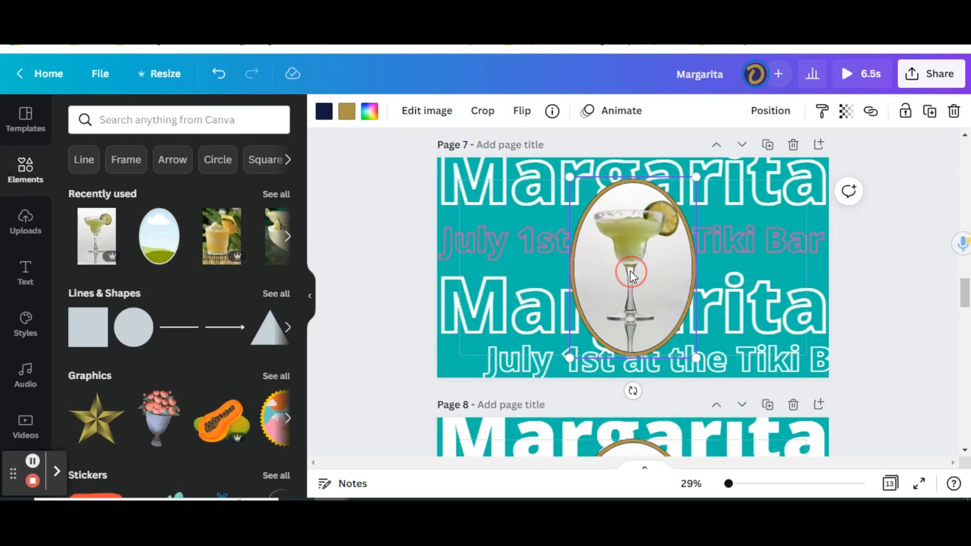
pyautogui.press('Delete')
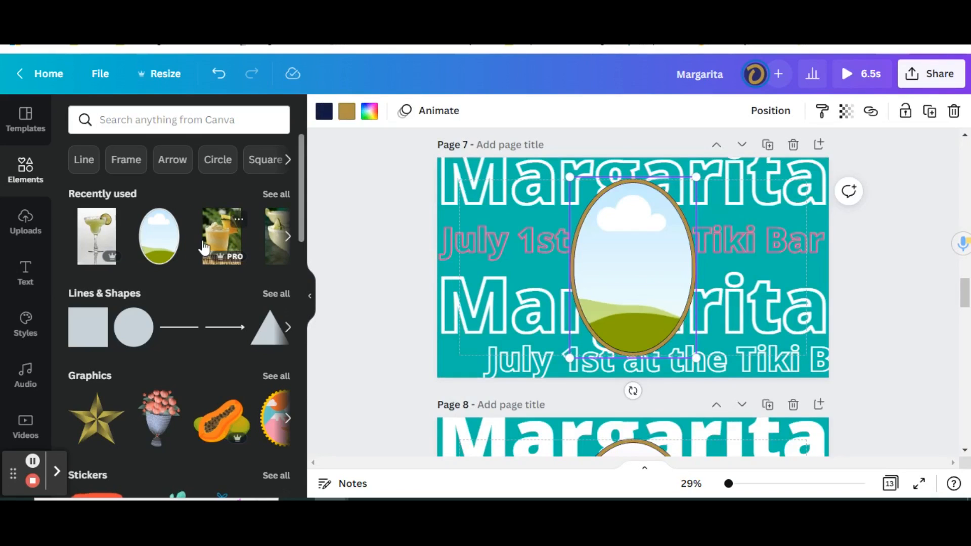
pyautogui.click(221, 245)
pyautogui.moveTo(636, 281); pyautogui.dragTo(640, 284)
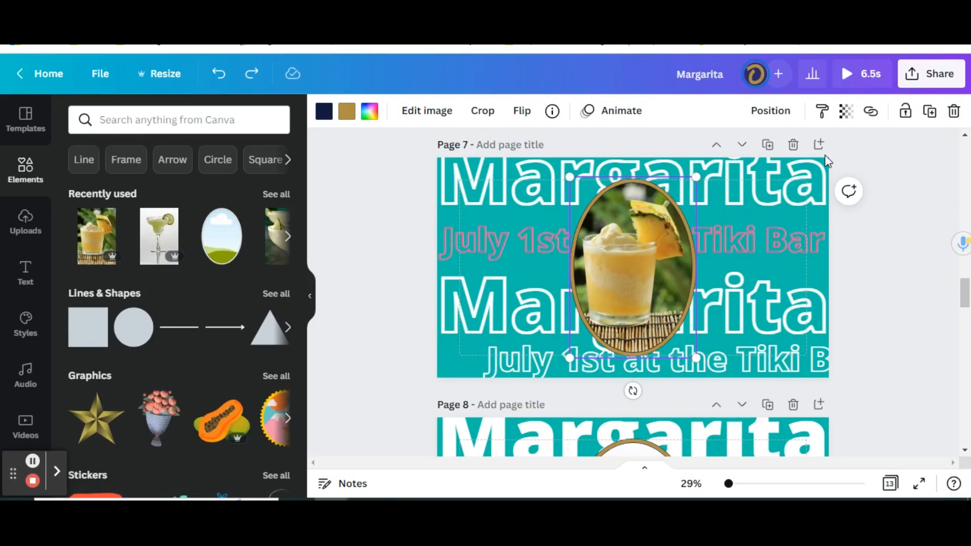
pyautogui.click(771, 110)
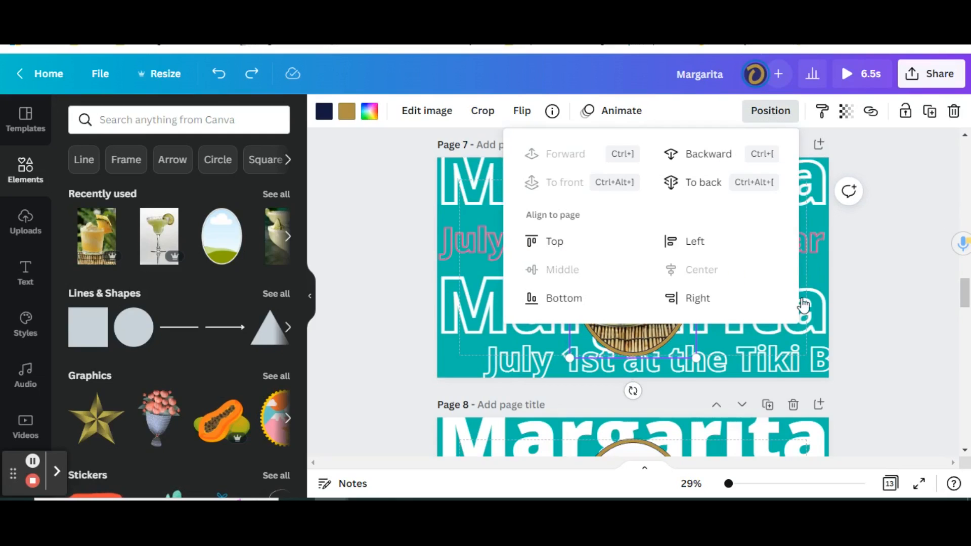
pyautogui.click(880, 296)
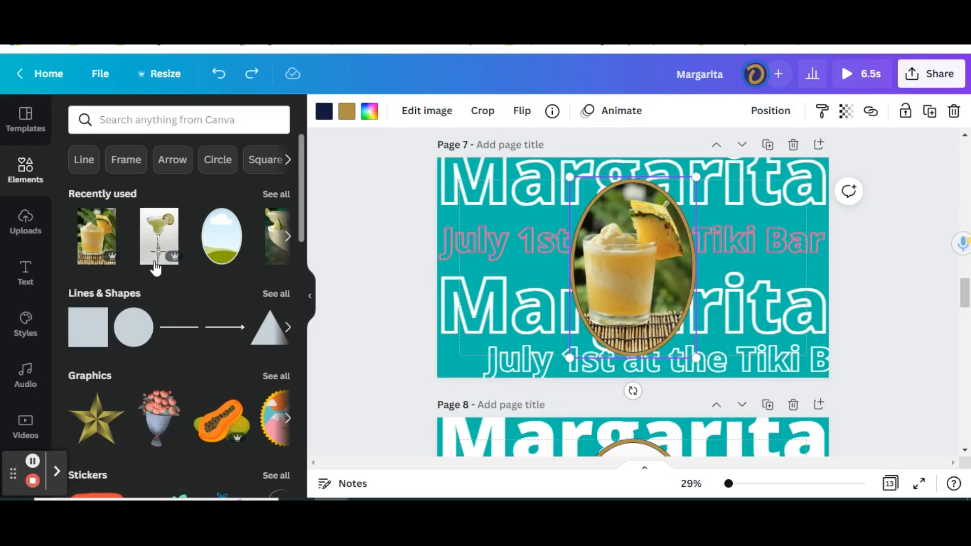
# - Recolour the background shape on page 7 with a golden yellow sampled from the pineapple in the framed photo
pyautogui.click(446, 372)
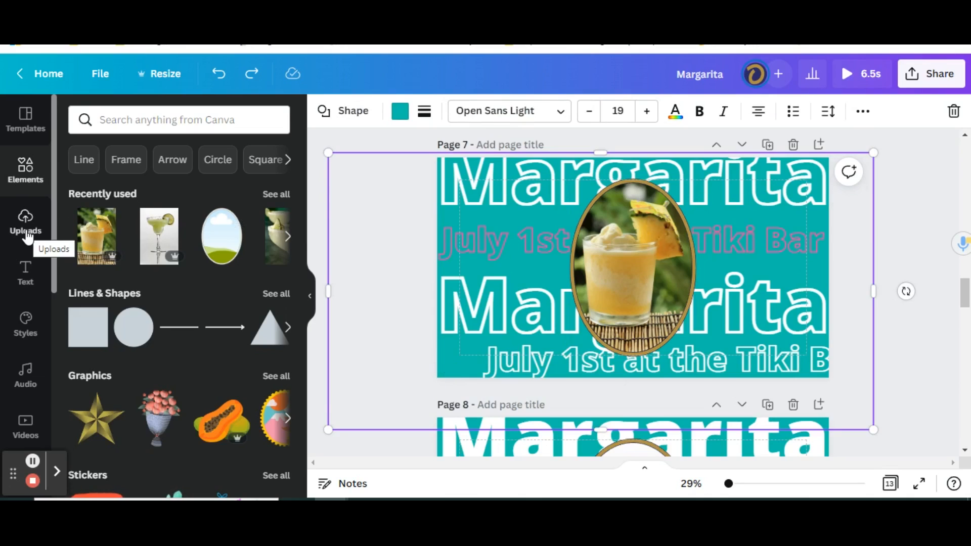
pyautogui.click(404, 114)
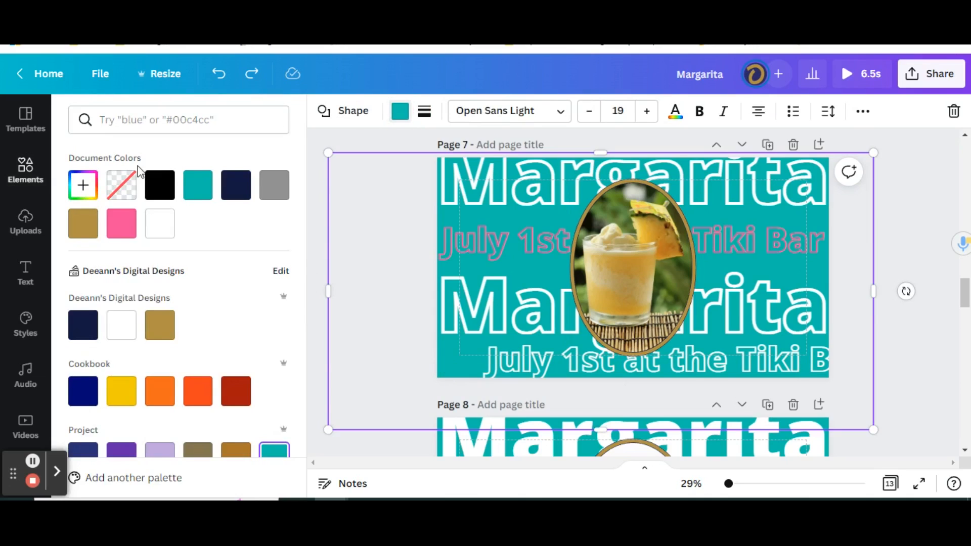
pyautogui.click(83, 186)
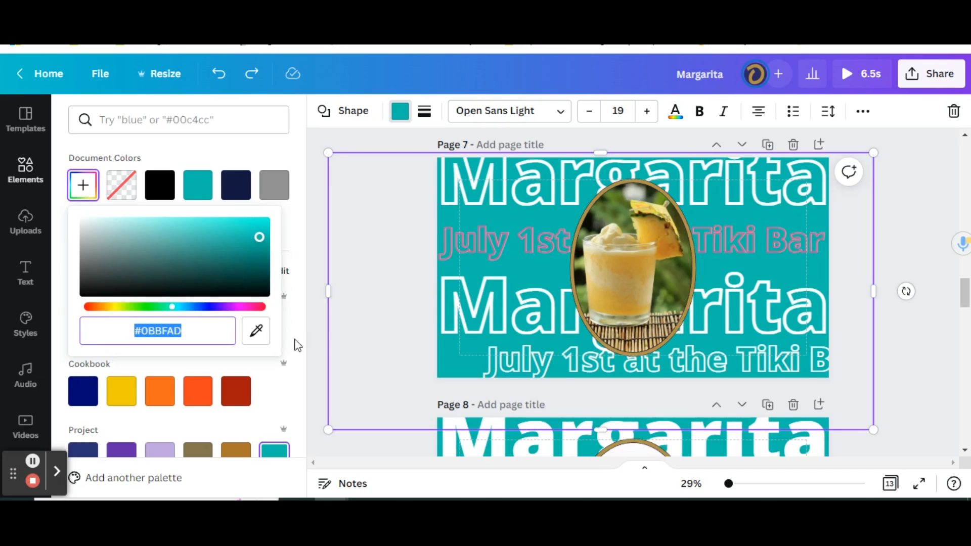
pyautogui.click(256, 330)
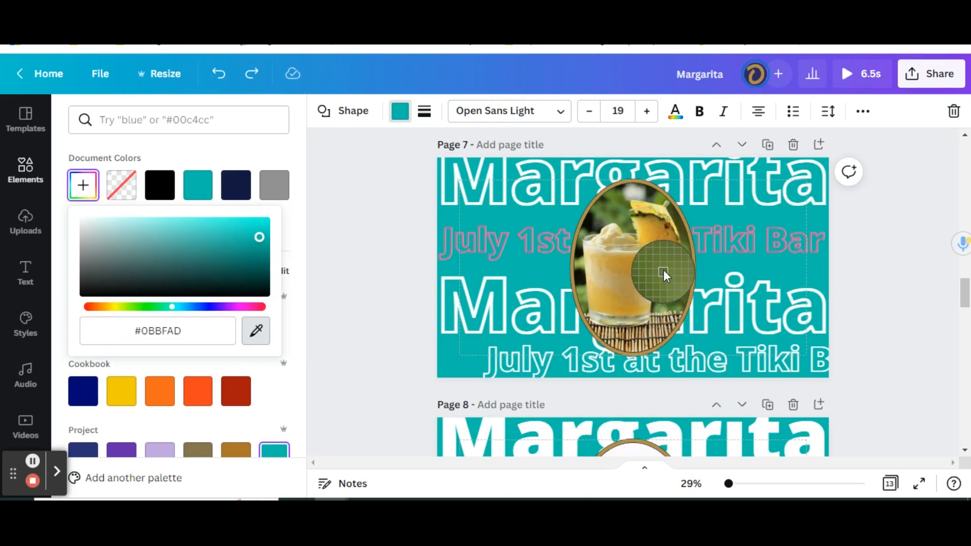
pyautogui.click(646, 225)
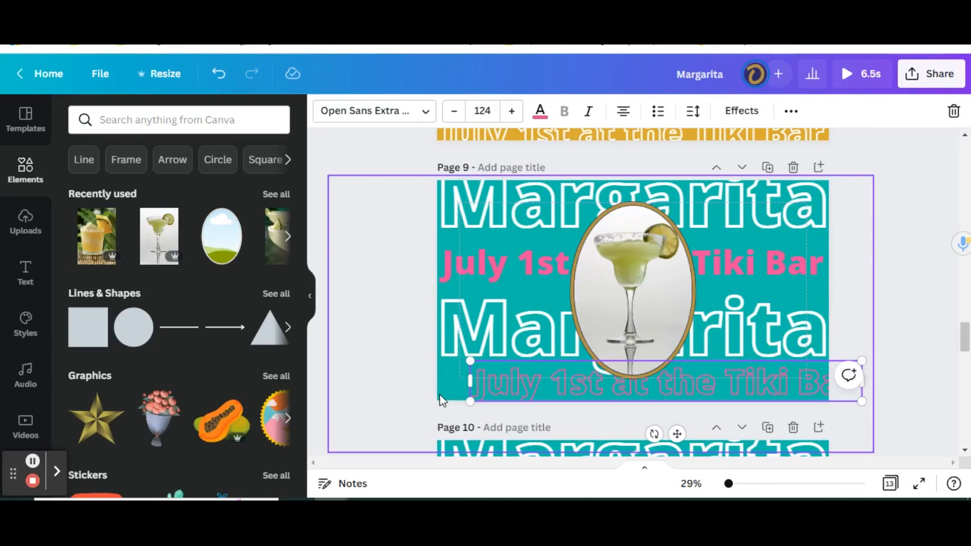
# - Select the teal background shape on page 9 for recolouring
pyautogui.click(439, 393)
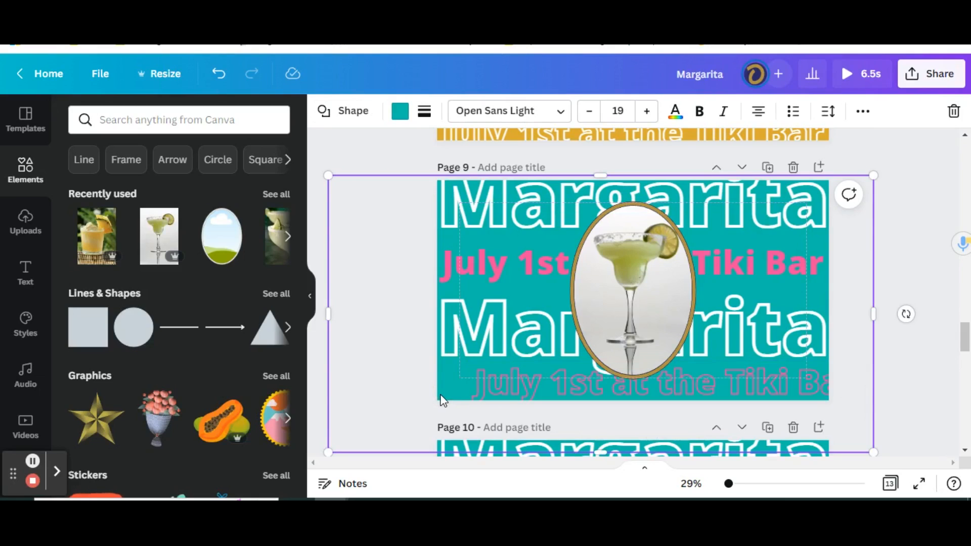